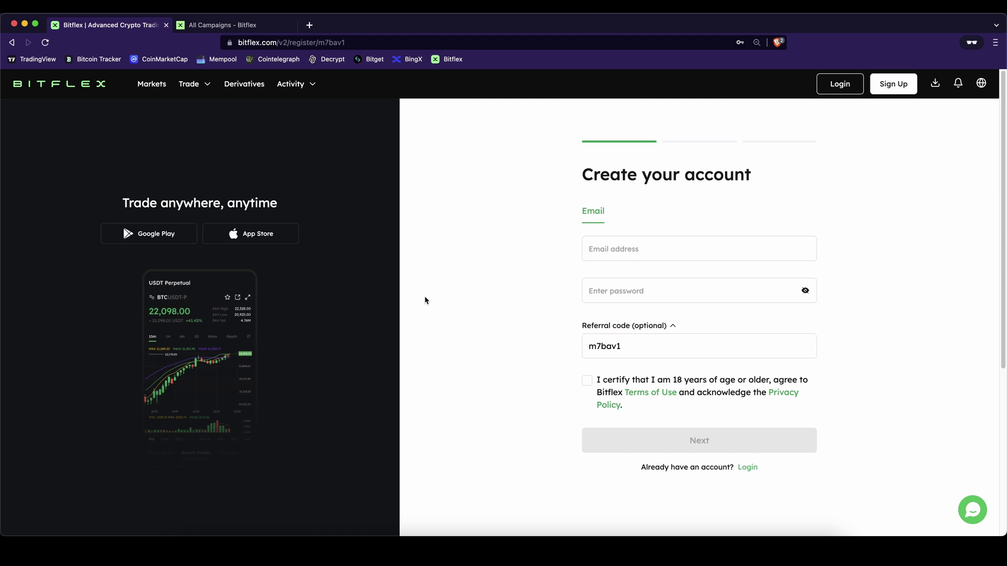
# Browse the current campaigns list, then return to the sign-up page's e-mail field
pyautogui.click(239, 26)
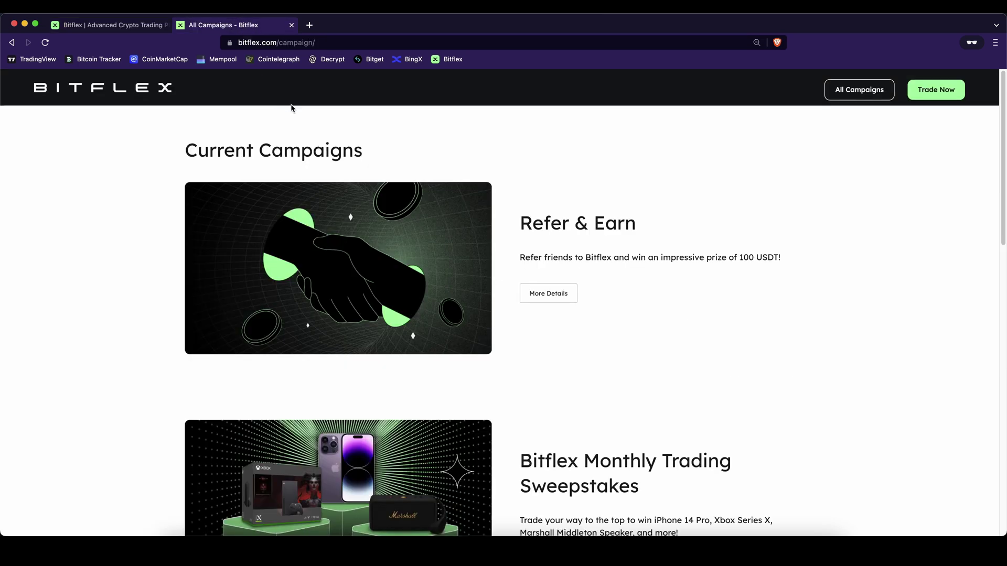
pyautogui.scroll(-1, 508, 153)
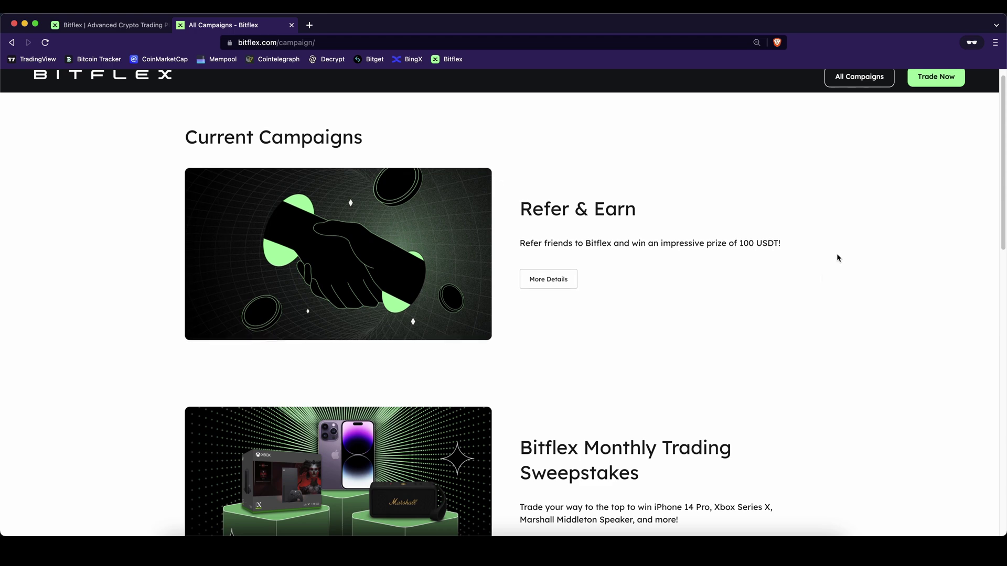
pyautogui.scroll(-3, 663, 265)
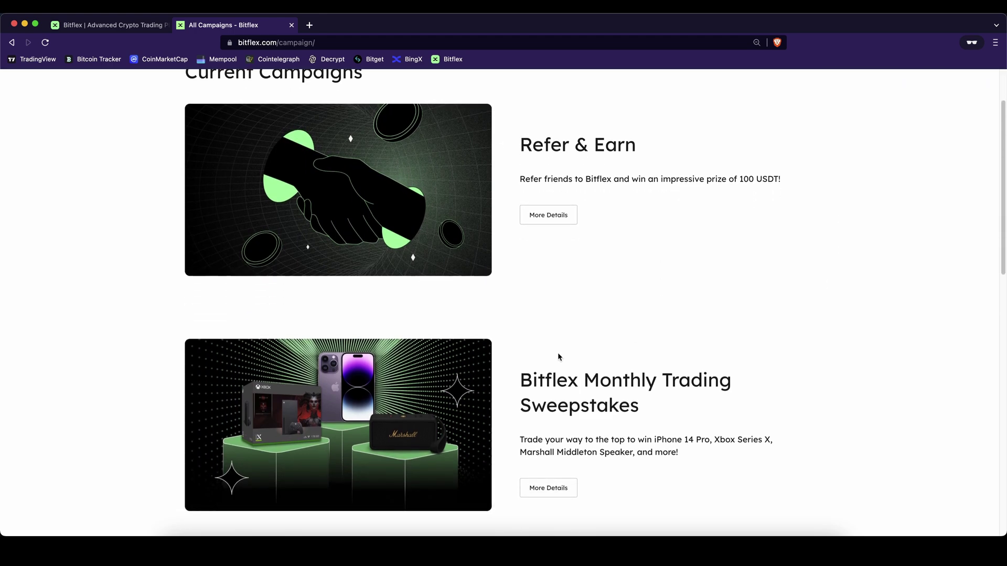
pyautogui.scroll(-5, 583, 371)
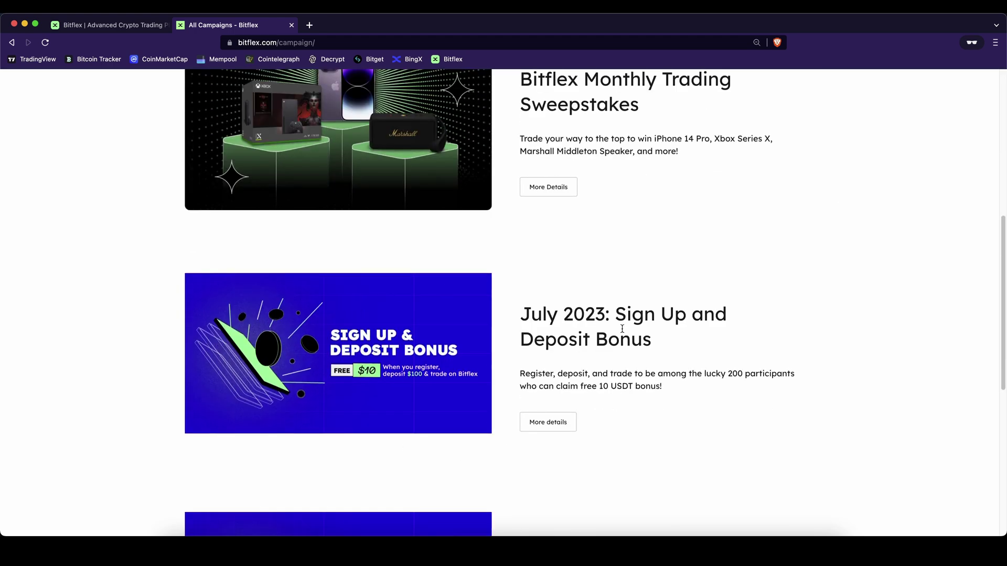
pyautogui.scroll(-1, 535, 407)
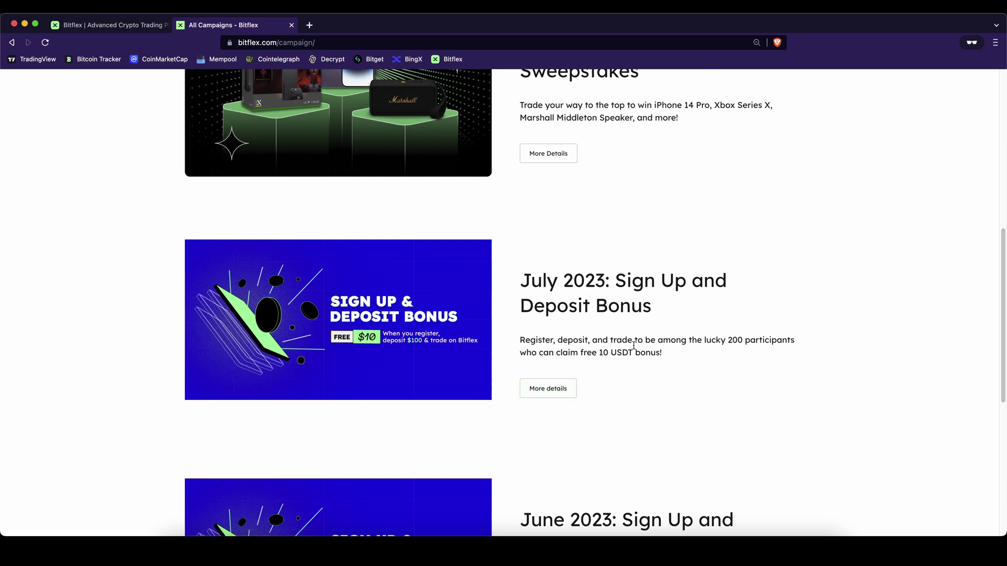
pyautogui.click(140, 29)
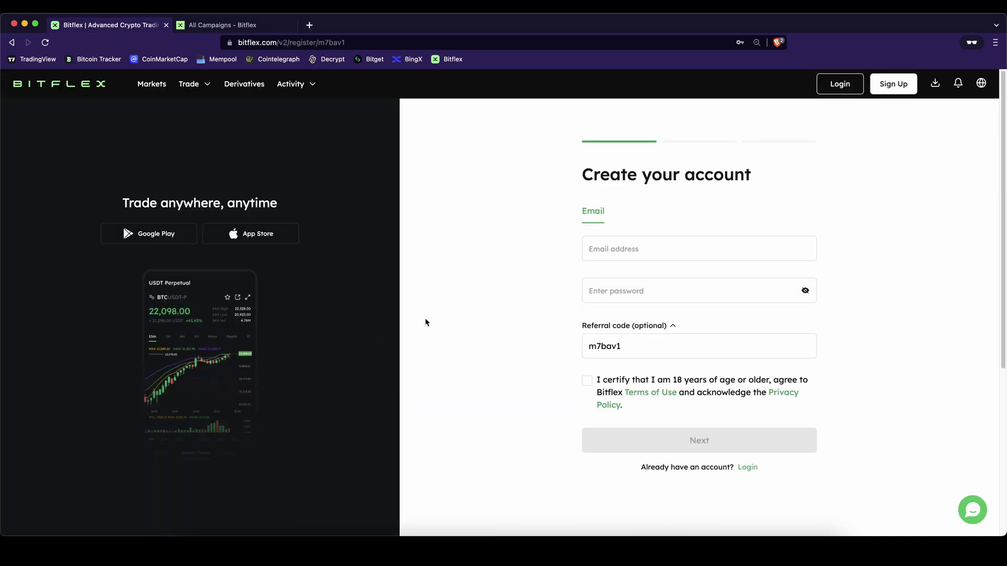
pyautogui.click(651, 256)
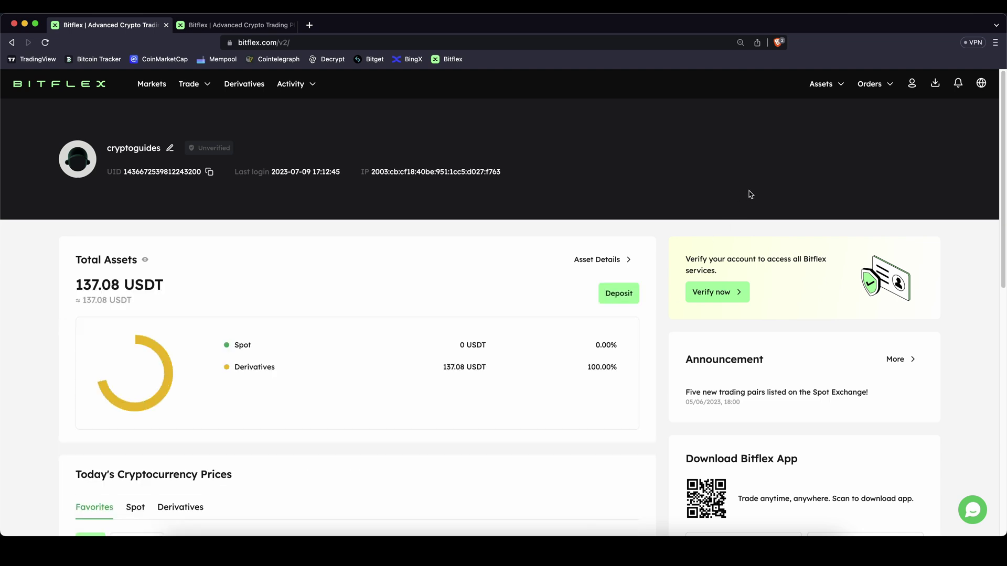
# Open the USDT deposit page on the TRC20 network and select its deposit address
pyautogui.moveTo(831, 89)
pyautogui.click(809, 158)
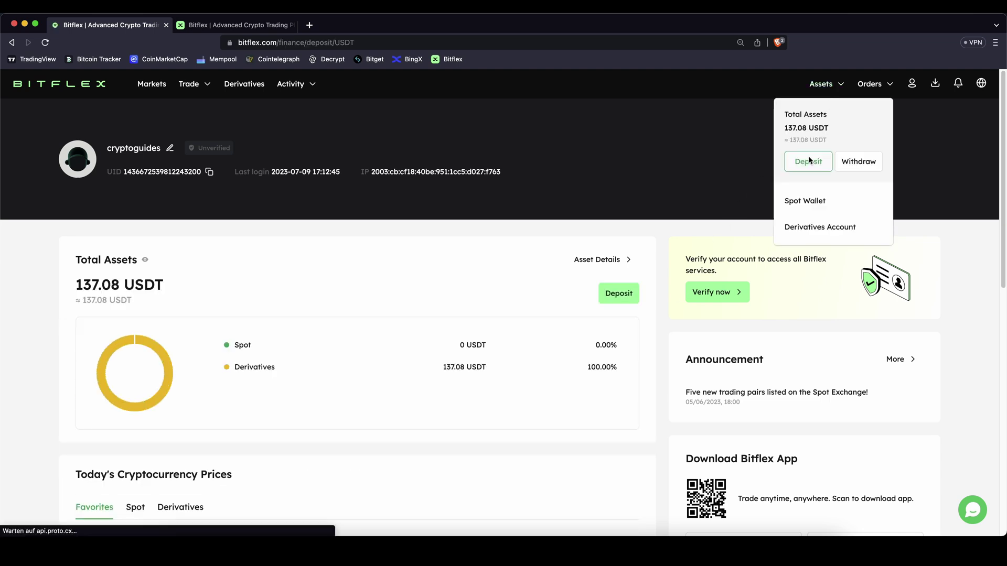
pyautogui.click(185, 207)
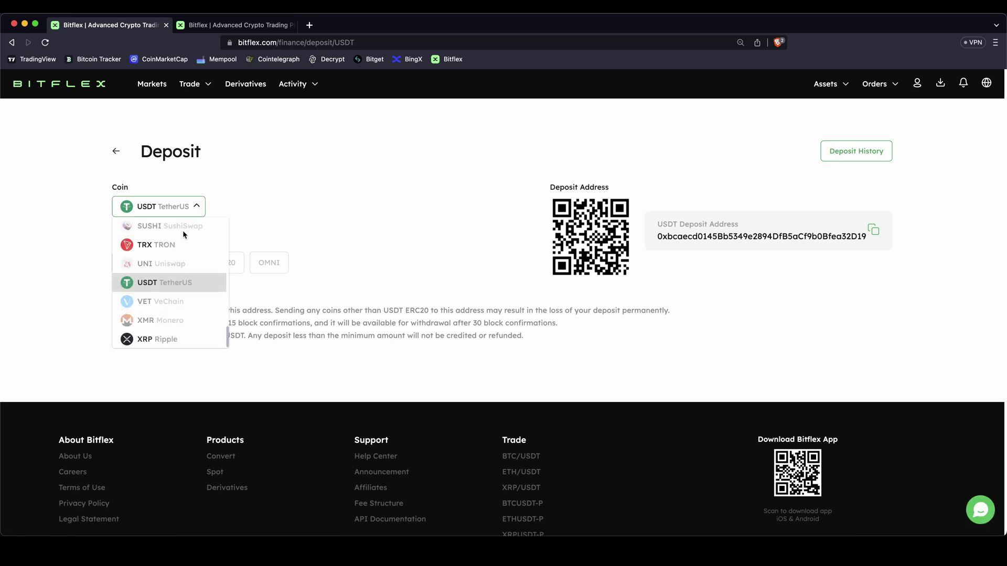
pyautogui.scroll(1, 173, 220)
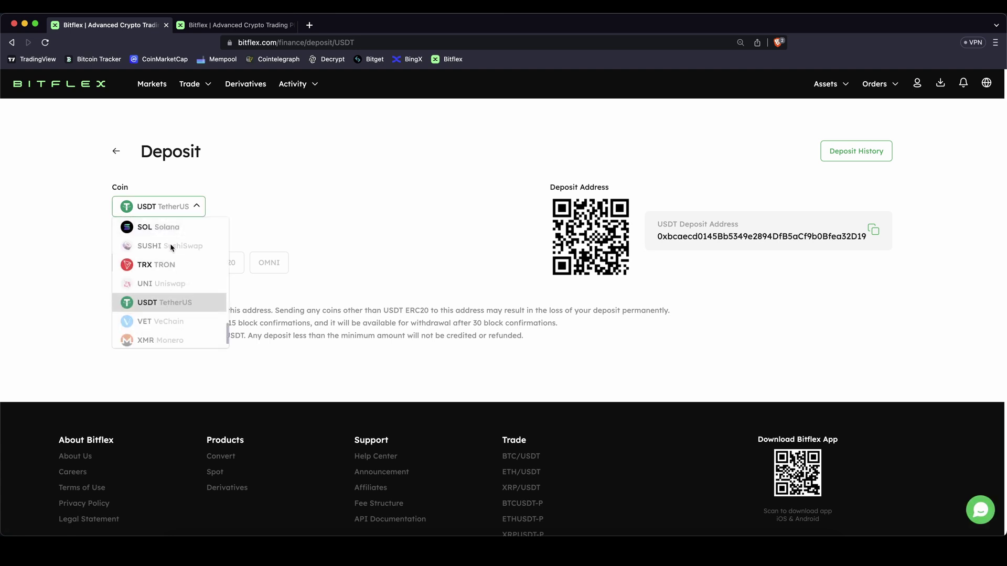
pyautogui.click(162, 307)
pyautogui.click(178, 262)
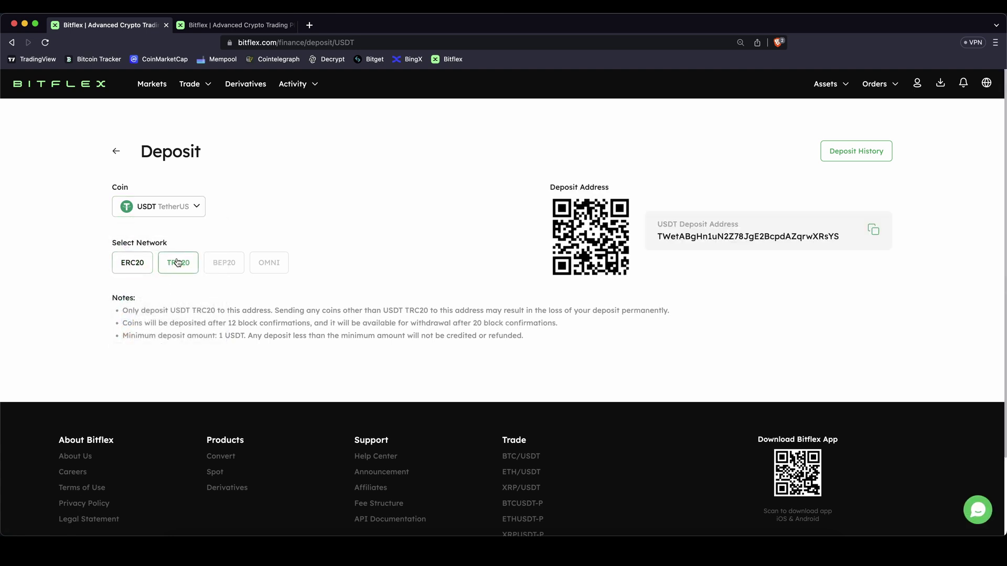
pyautogui.moveTo(681, 232); pyautogui.dragTo(845, 238)
pyautogui.click(845, 237)
# Preview converting 1 BTC to USDT, then go to the BTCUSDT-P Derivatives trading page
pyautogui.moveTo(197, 94)
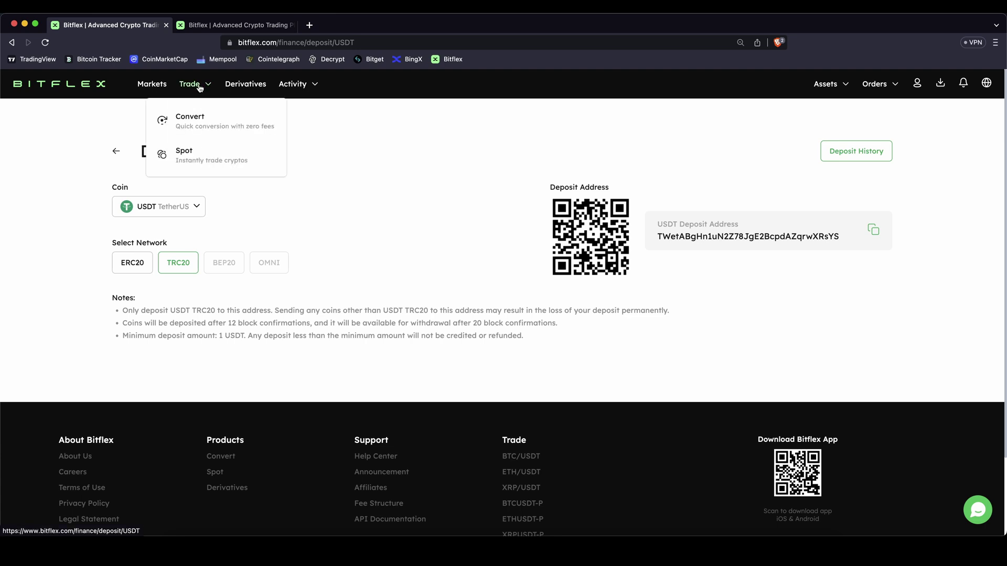
pyautogui.click(195, 124)
pyautogui.click(612, 304)
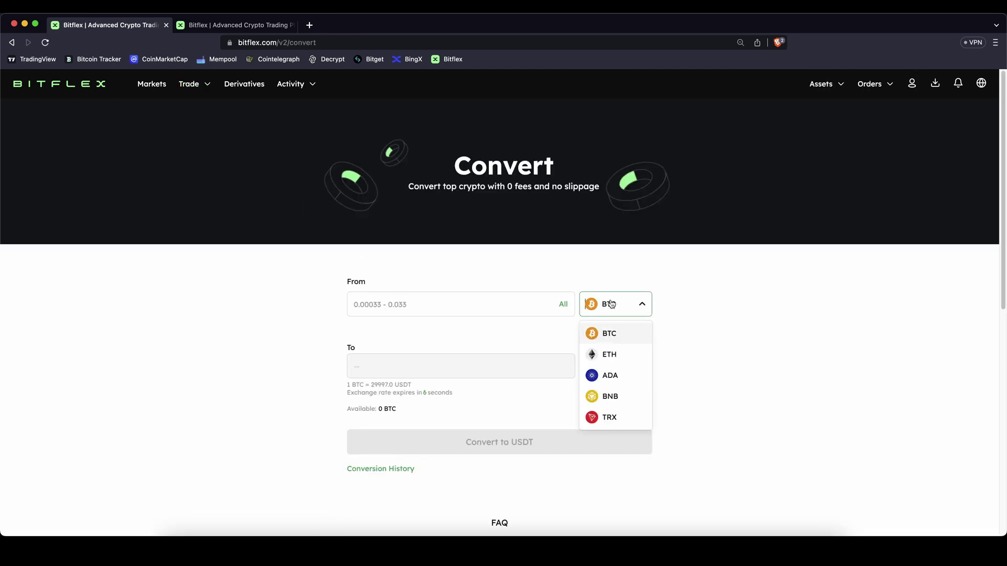
pyautogui.click(609, 332)
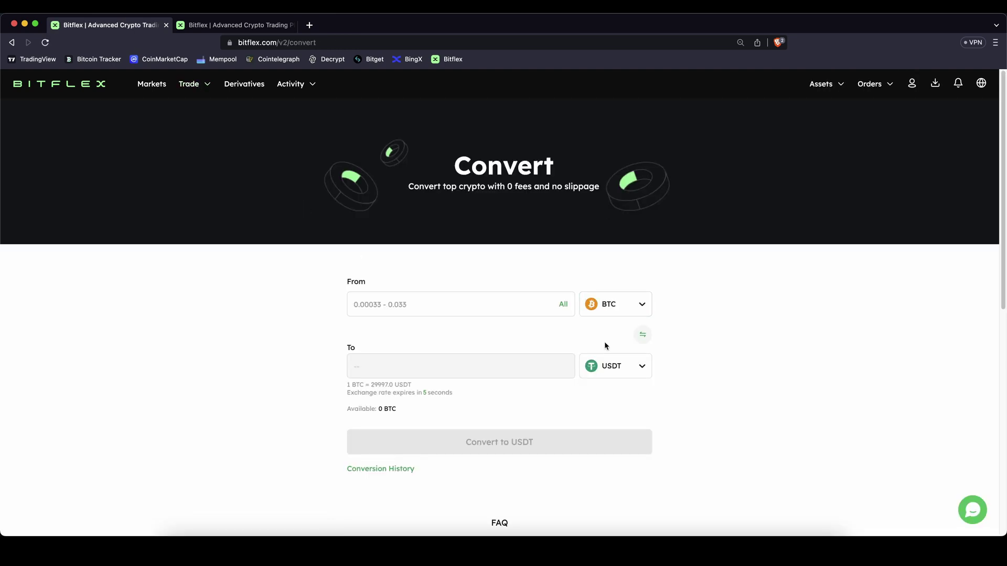
pyautogui.click(413, 300)
pyautogui.write('1')
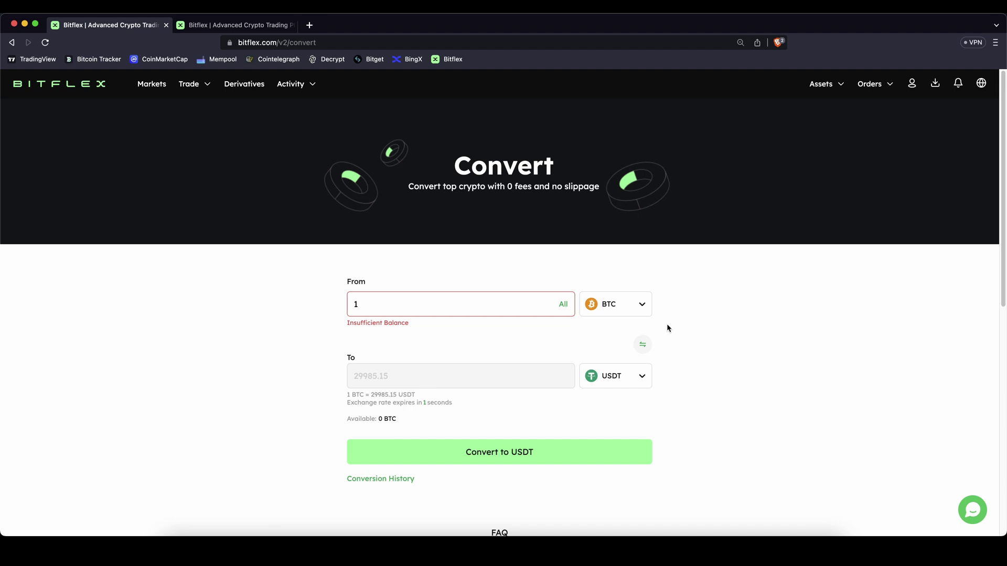
pyautogui.click(246, 84)
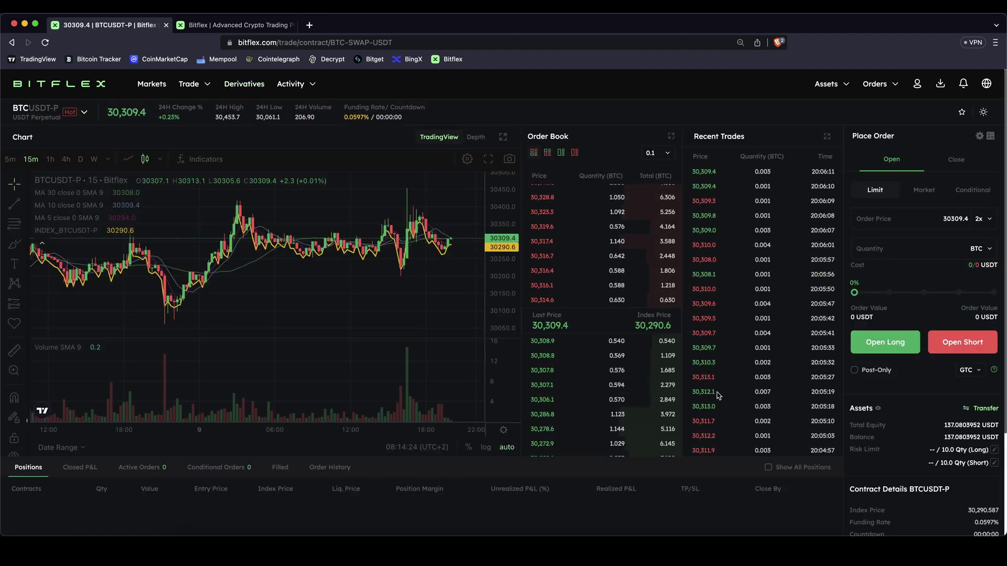
# Delete the MA 30, MA 10, MA 5 and INDEX chart lines plus the Volume SMA 9 pane
pyautogui.click(71, 112)
pyautogui.click(294, 117)
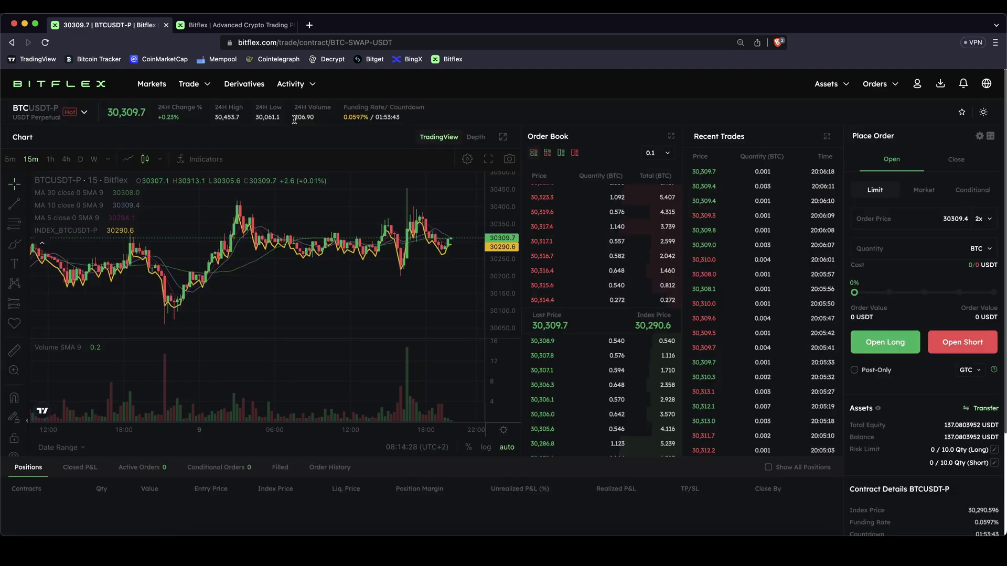
pyautogui.click(142, 192)
pyautogui.click(141, 193)
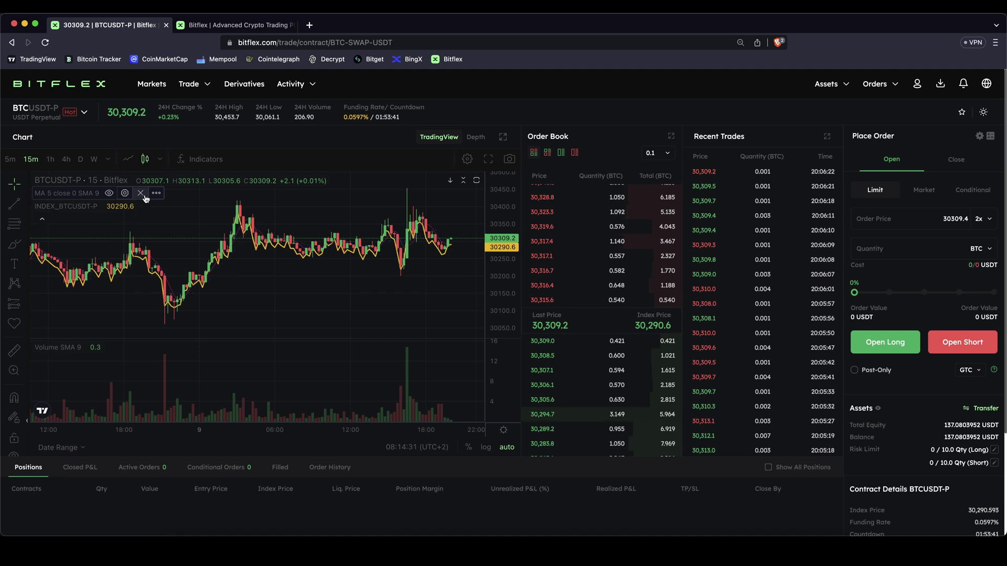
pyautogui.click(142, 192)
pyautogui.click(142, 193)
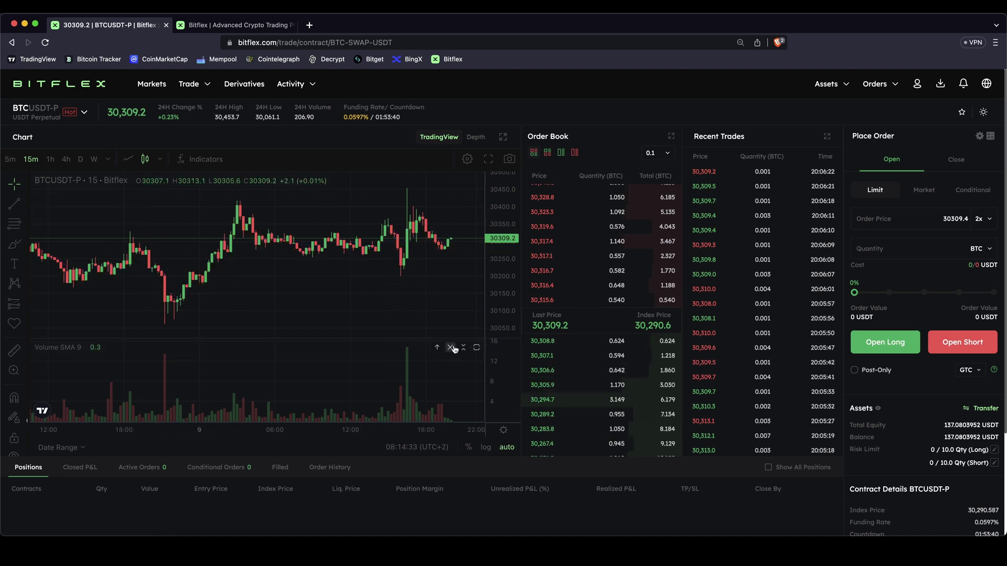
pyautogui.click(463, 347)
pyautogui.hscroll(3, 237, 343)
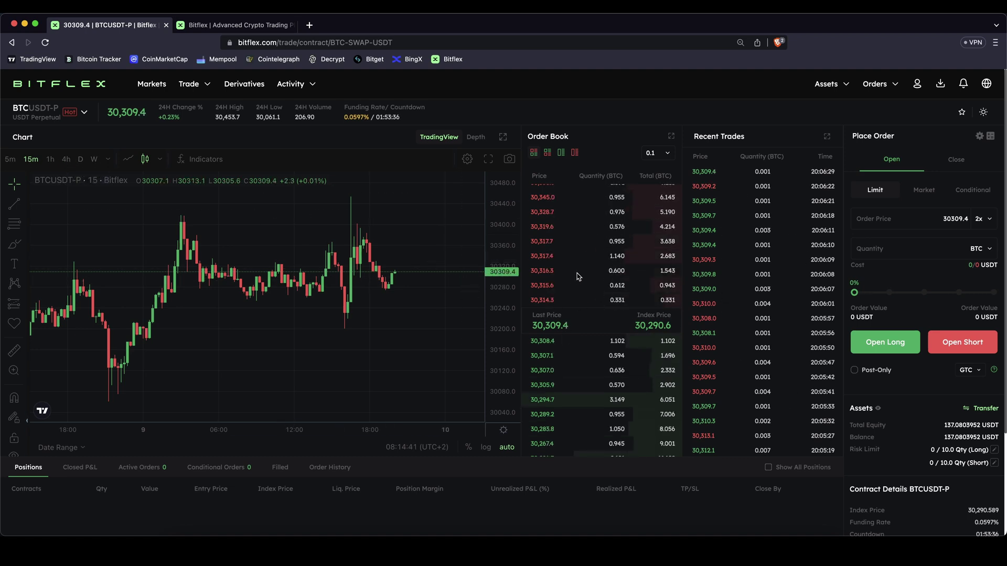
pyautogui.scroll(-5, 577, 276)
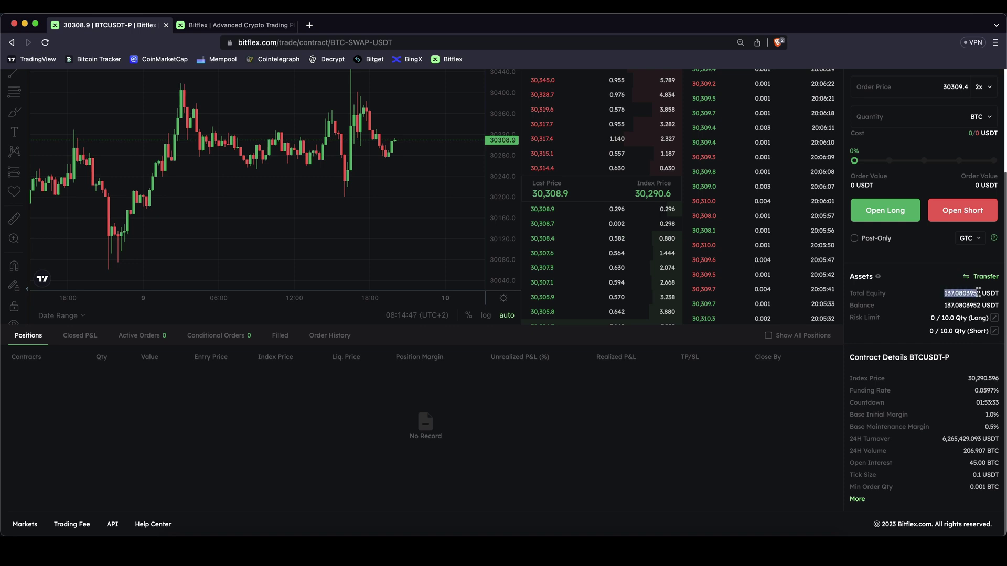
pyautogui.click(982, 276)
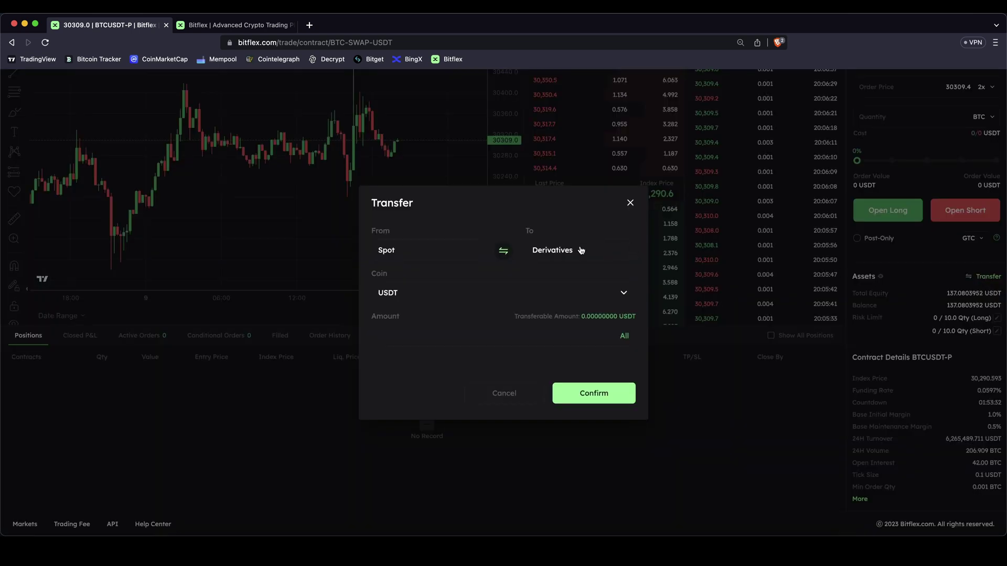
pyautogui.click(437, 258)
pyautogui.click(403, 275)
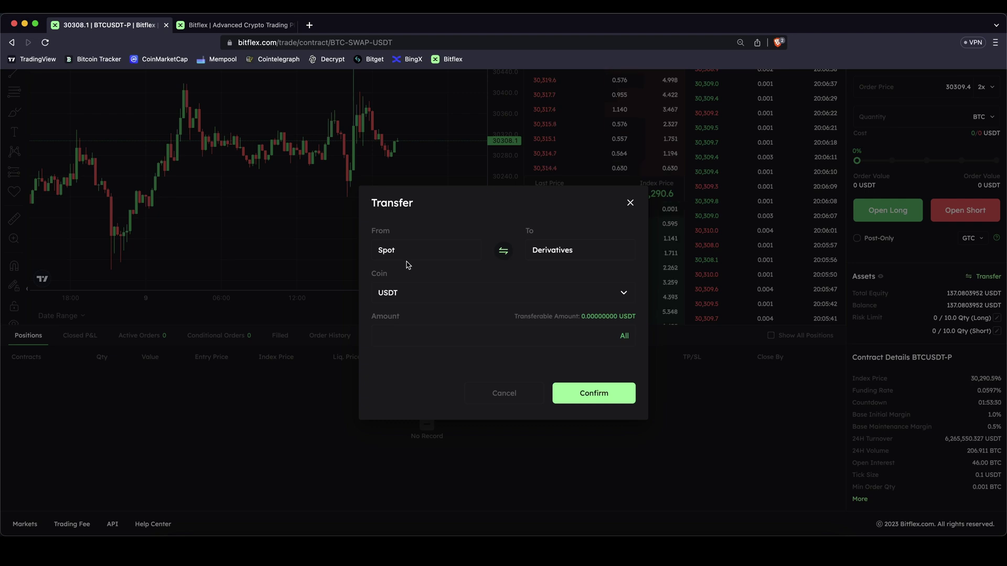
pyautogui.click(544, 251)
pyautogui.click(544, 251)
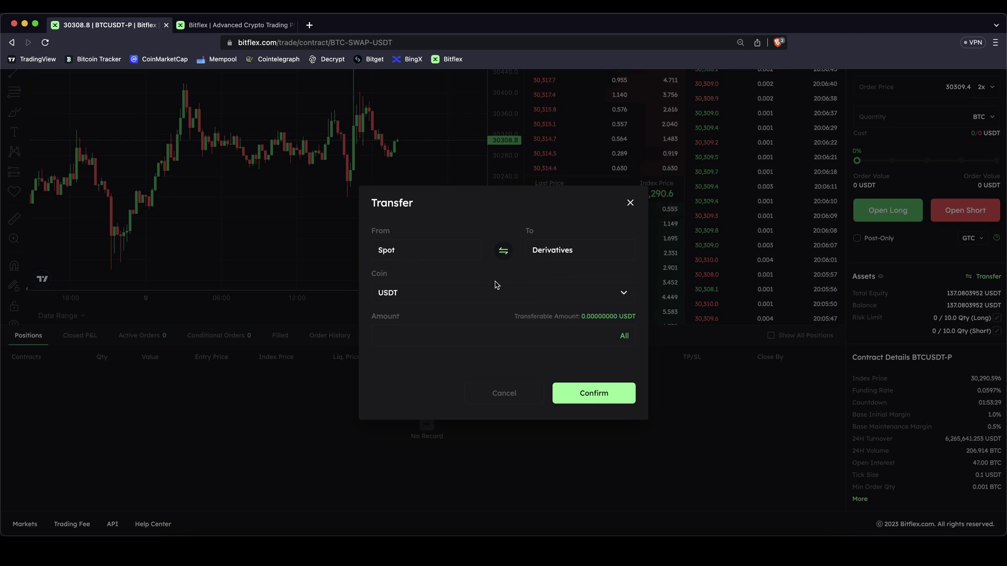
pyautogui.click(477, 293)
pyautogui.click(413, 311)
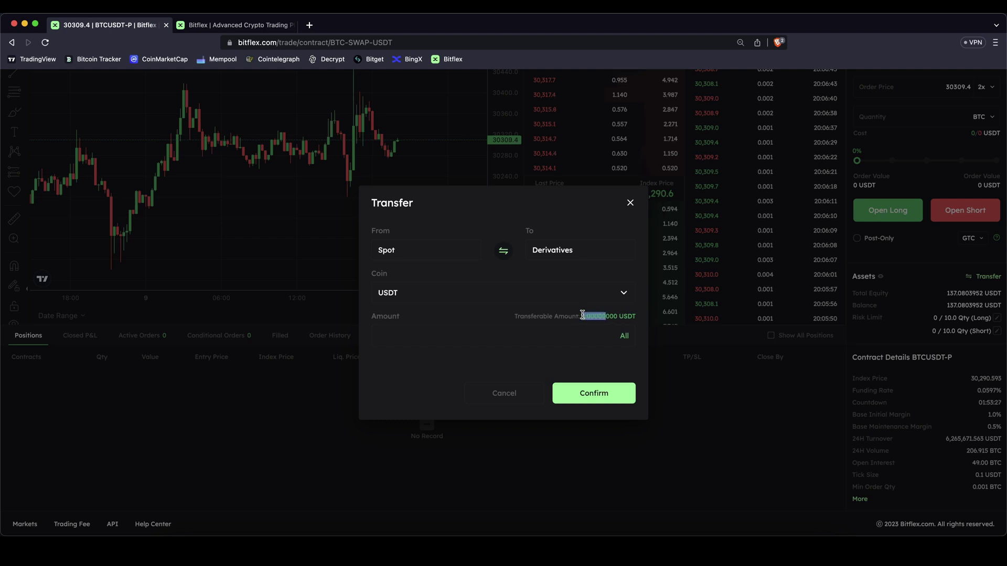
pyautogui.click(630, 203)
pyautogui.moveTo(946, 293); pyautogui.dragTo(973, 292)
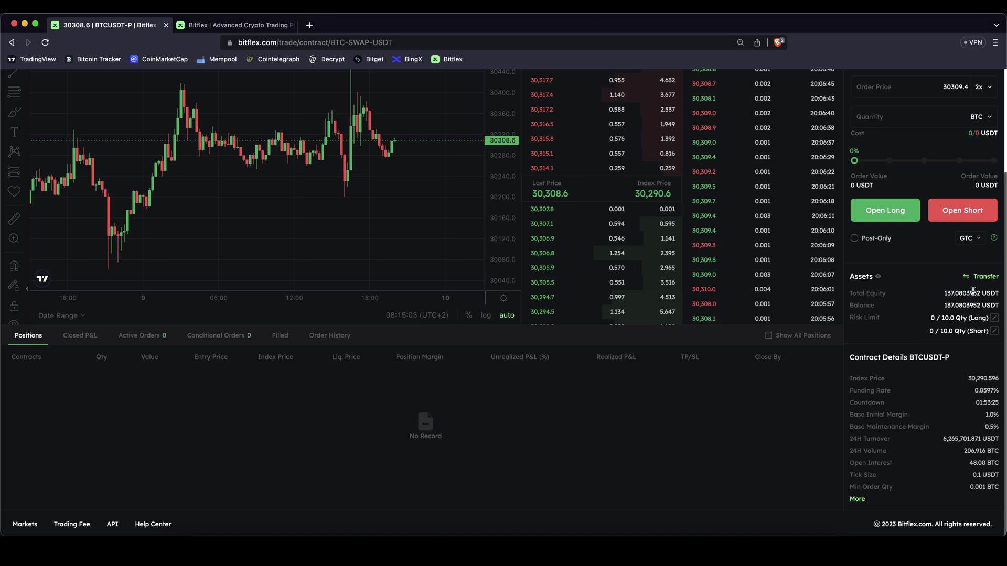
pyautogui.scroll(5, 973, 291)
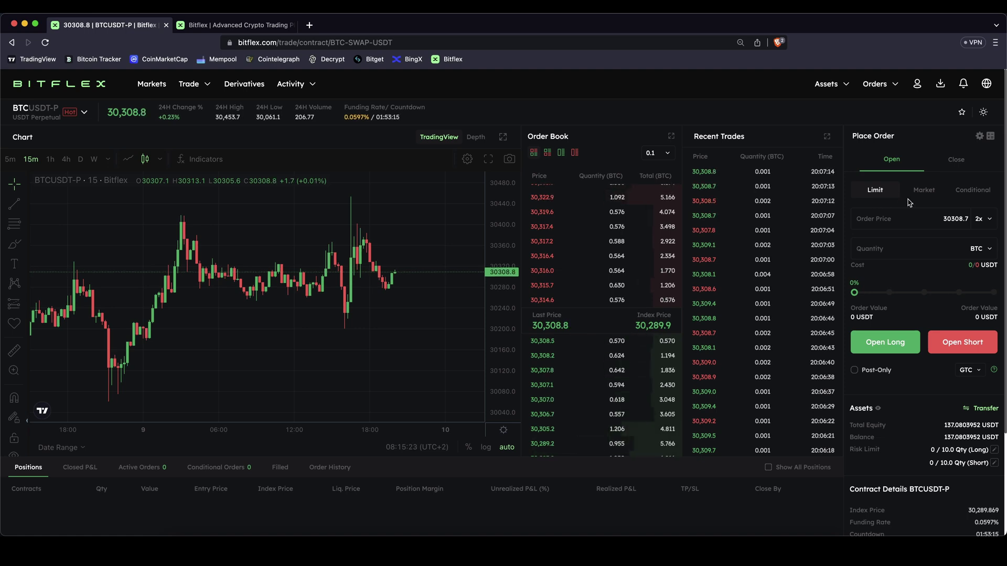
# Set the limit order price to 30200 and keep leverage at 2x
pyautogui.moveTo(941, 219); pyautogui.dragTo(976, 223)
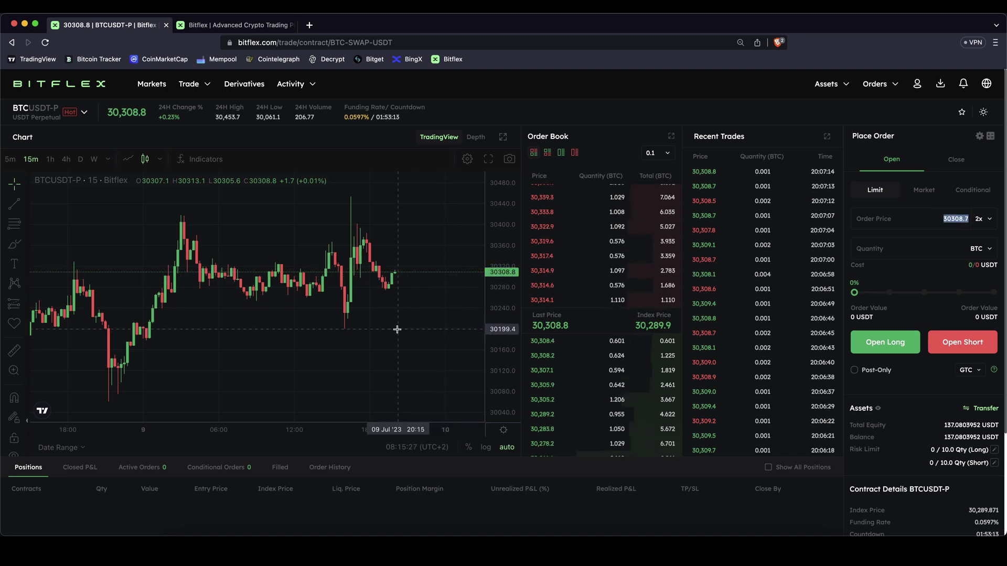
pyautogui.click(940, 220)
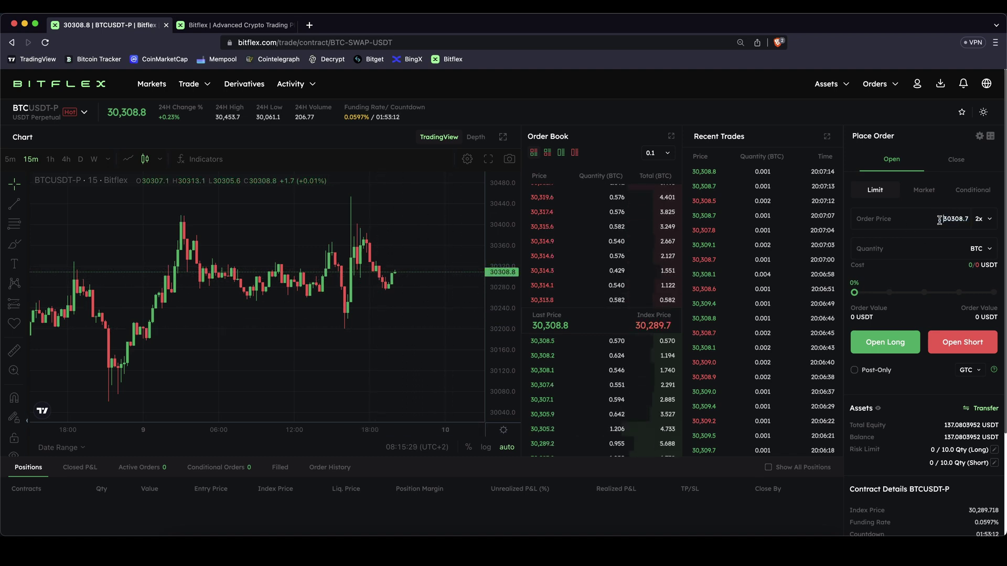
pyautogui.moveTo(939, 220); pyautogui.dragTo(979, 221)
pyautogui.write('30200')
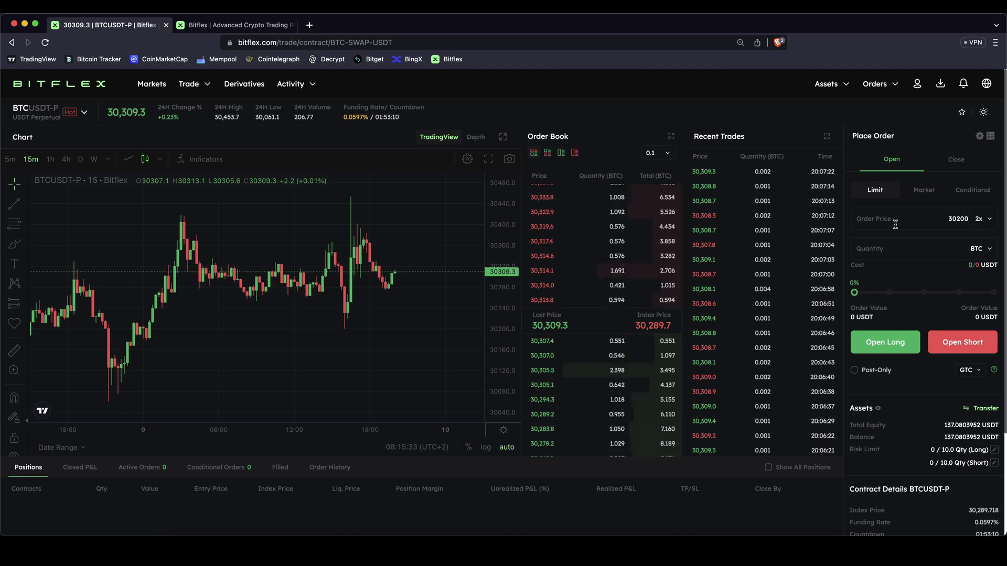
pyautogui.click(994, 222)
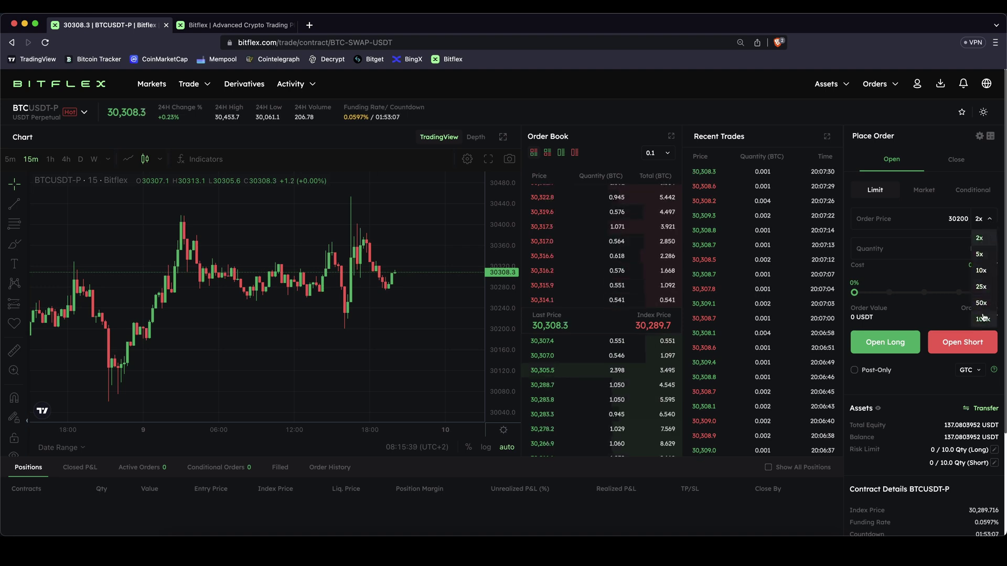
pyautogui.click(989, 243)
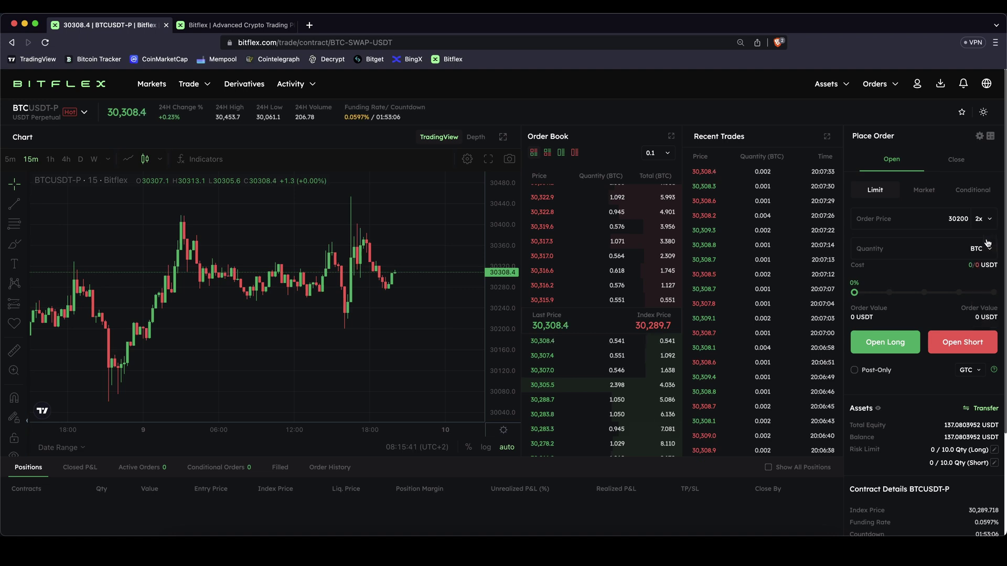
# Size the order in USDT, slide to 100%, then set the amount to 100 USDT
pyautogui.click(904, 252)
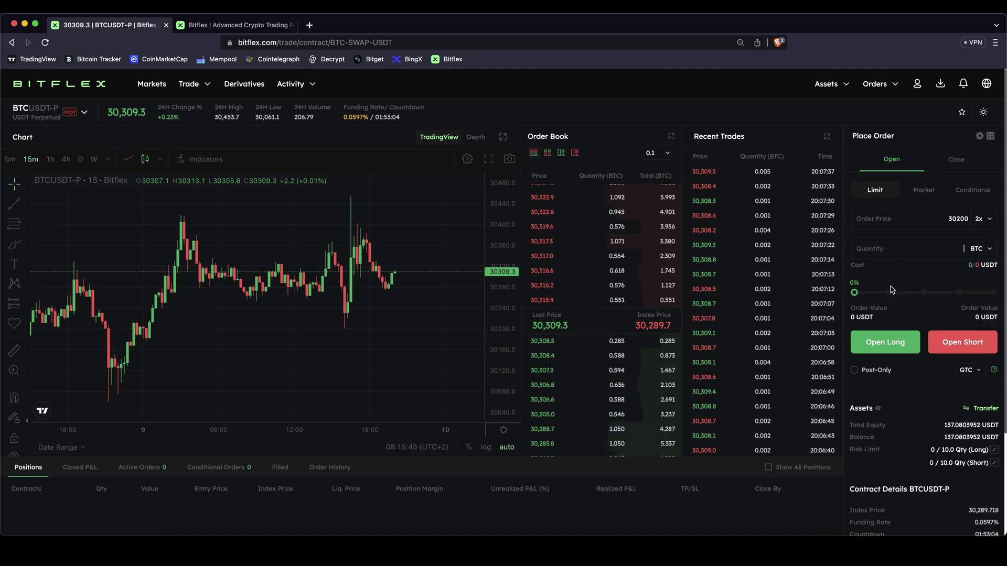
pyautogui.click(980, 250)
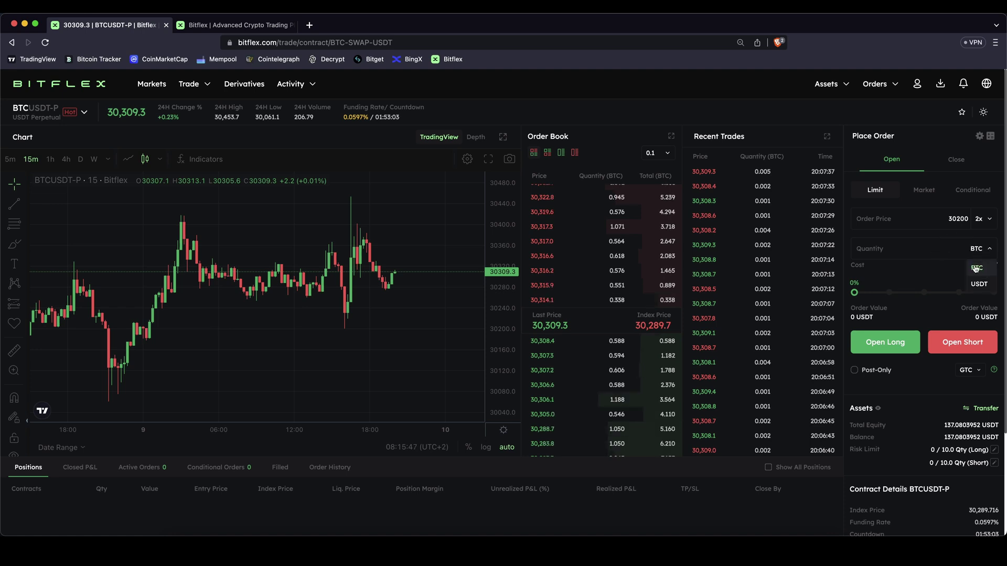
pyautogui.click(979, 286)
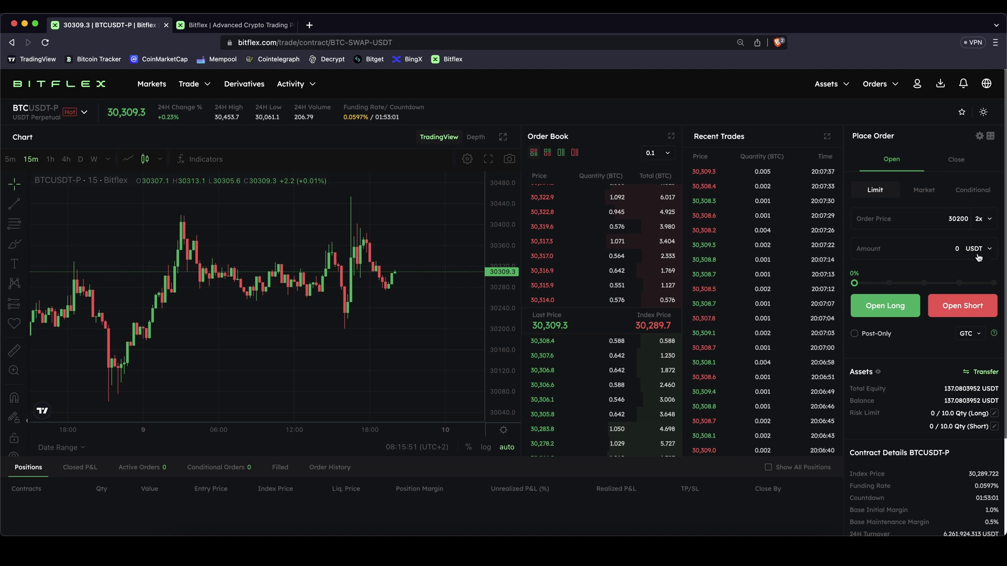
pyautogui.moveTo(944, 389); pyautogui.dragTo(970, 392)
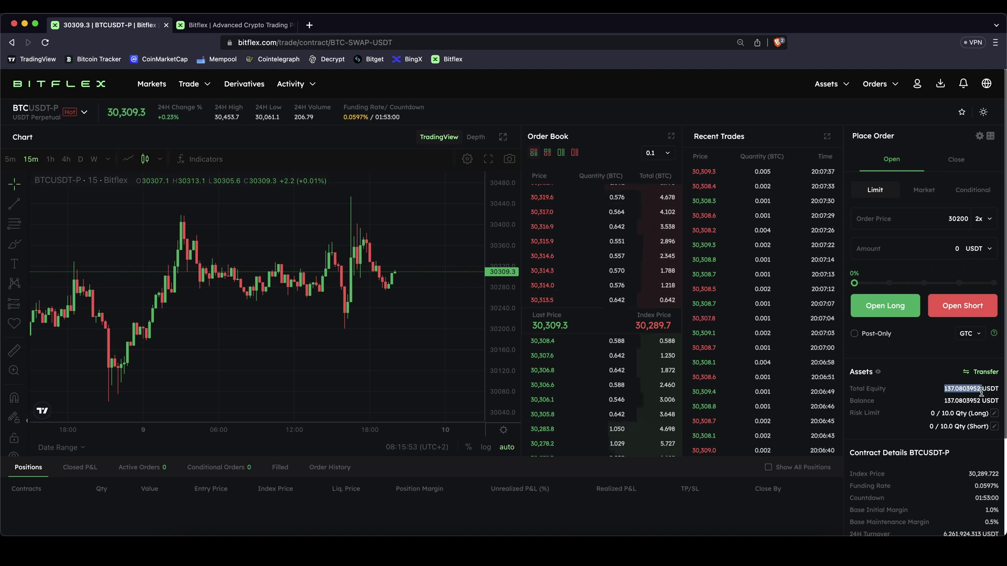
pyautogui.click(981, 392)
pyautogui.click(942, 246)
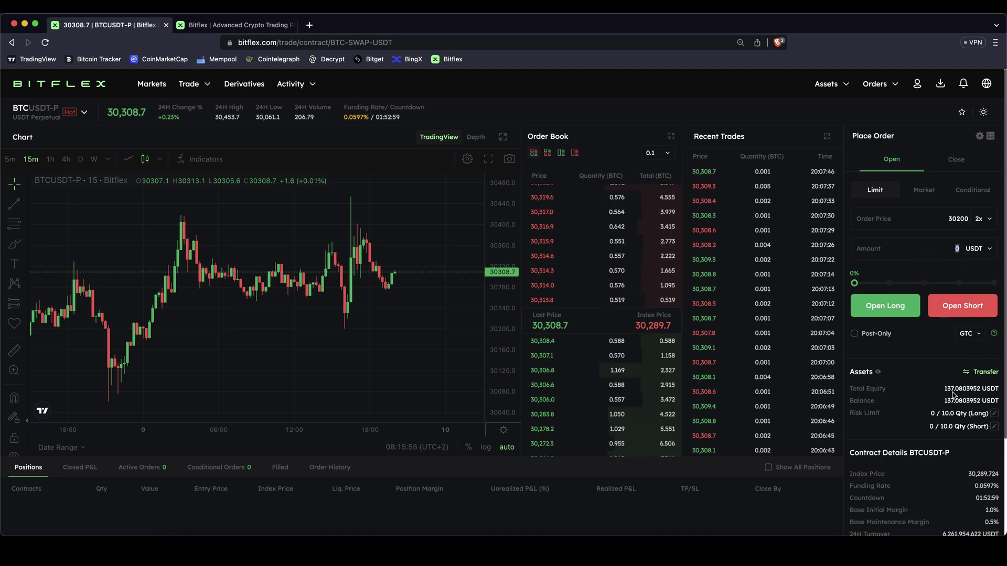
pyautogui.click(987, 388)
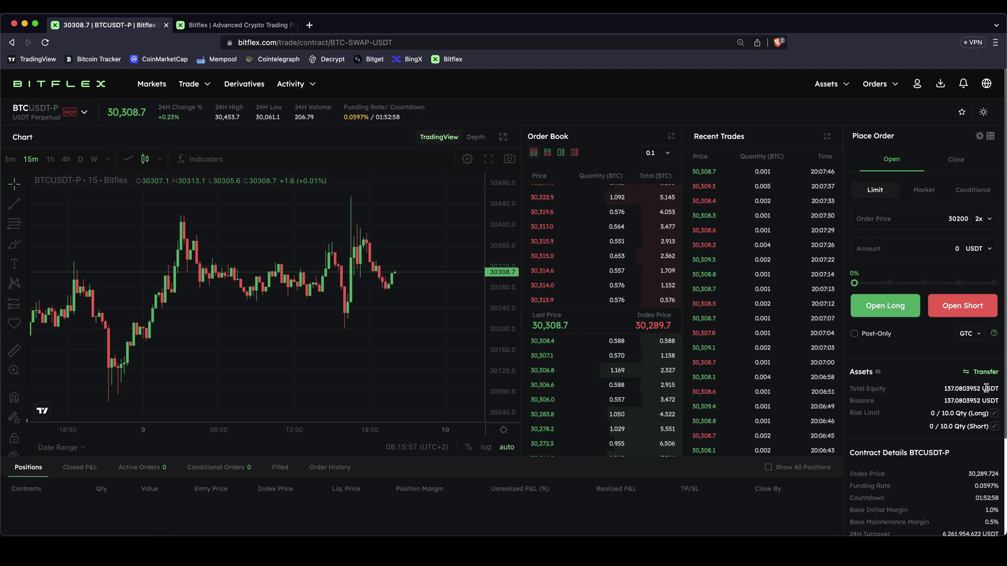
pyautogui.moveTo(869, 283); pyautogui.dragTo(1005, 284)
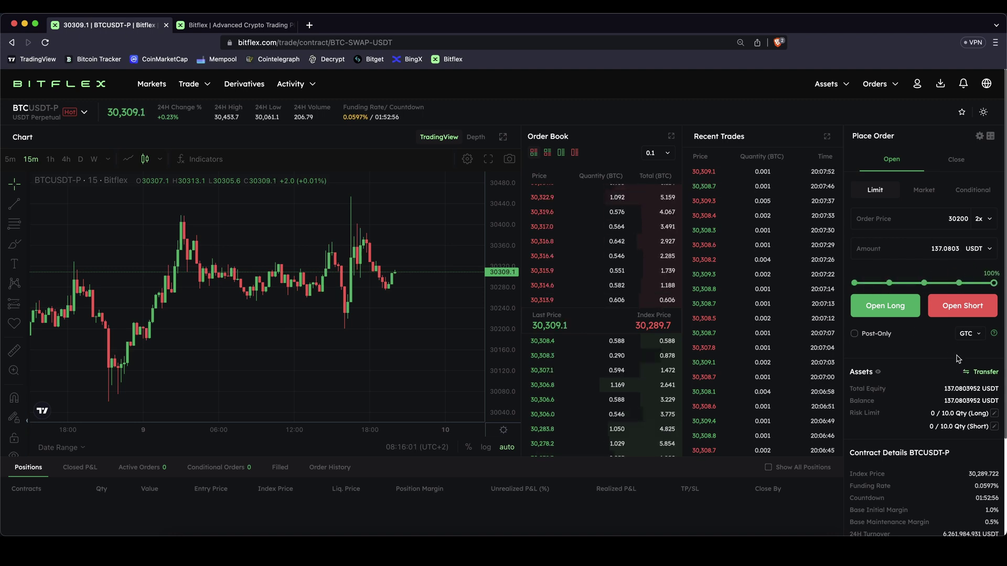
pyautogui.doubleClick(963, 249)
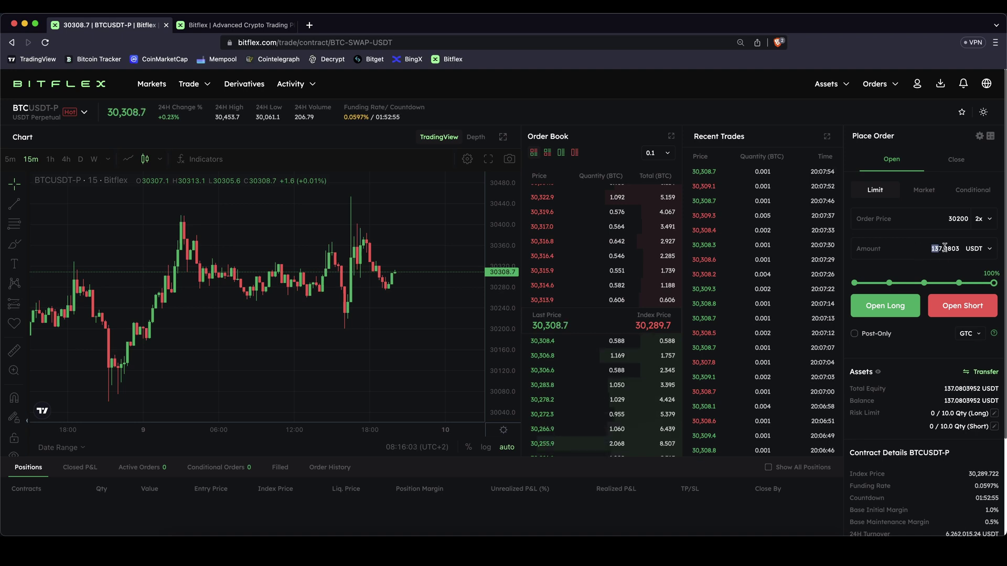
pyautogui.write('100')
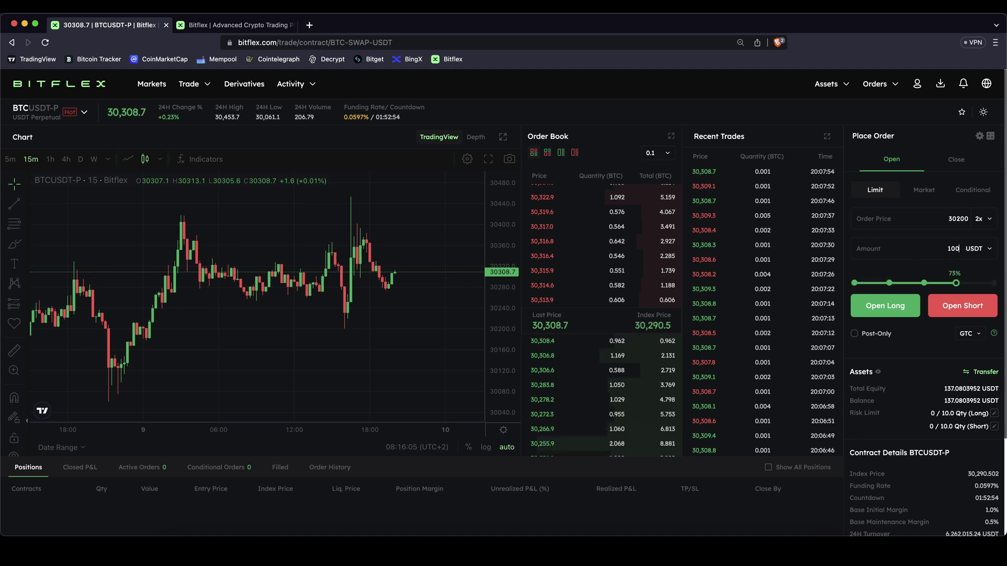
# Submit Open Long and review 0.006 BTC, 92.2251 USDT cost, 181.2 USDT value, 15156.9 liquidation
pyautogui.click(870, 307)
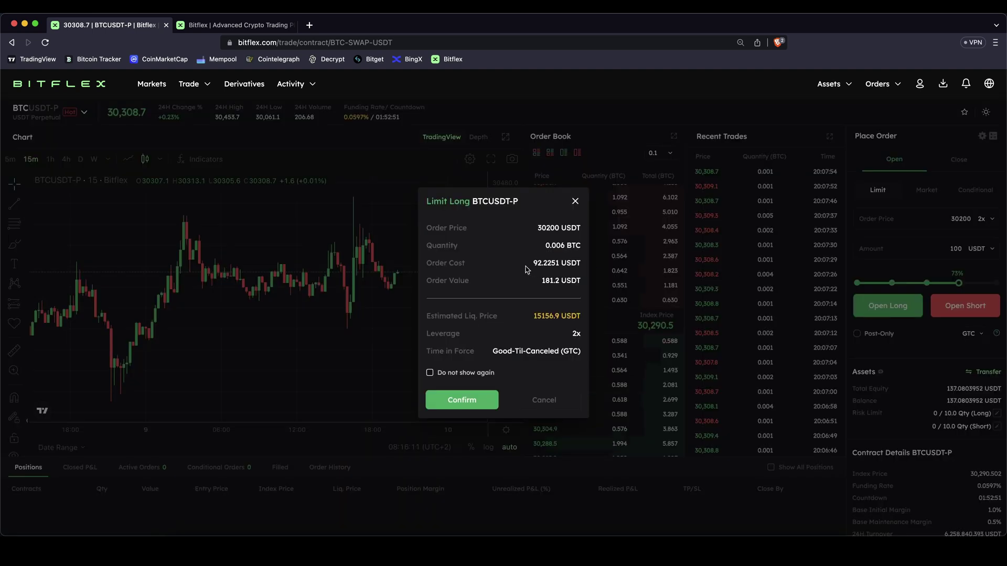
pyautogui.moveTo(540, 280); pyautogui.dragTo(583, 265)
pyautogui.click(566, 273)
pyautogui.click(552, 248)
pyautogui.click(550, 246)
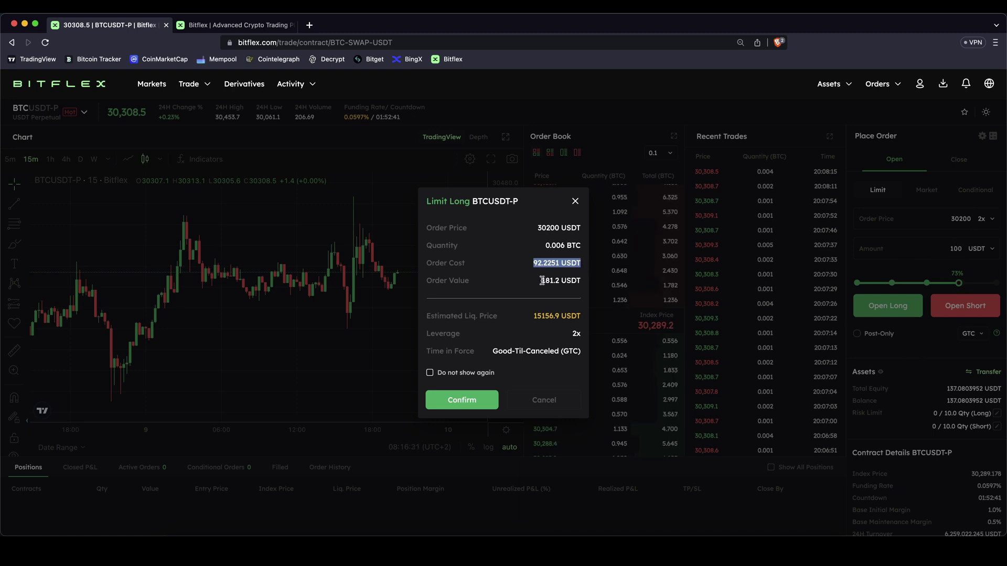
pyautogui.moveTo(542, 281); pyautogui.dragTo(588, 282)
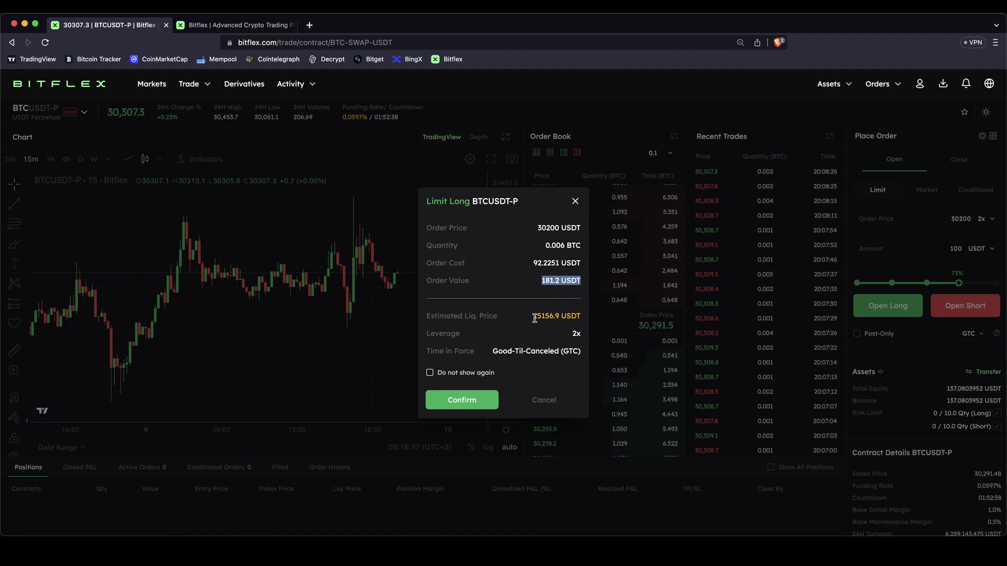
pyautogui.moveTo(534, 317); pyautogui.dragTo(589, 319)
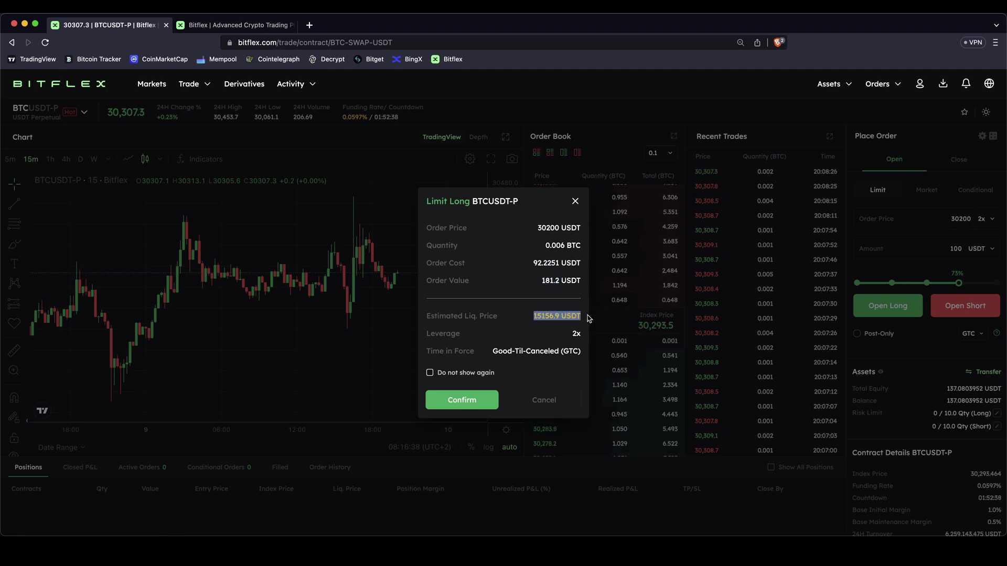
# Confirm placing the 0.006 BTC limit long at 30200
pyautogui.click(547, 310)
pyautogui.click(472, 400)
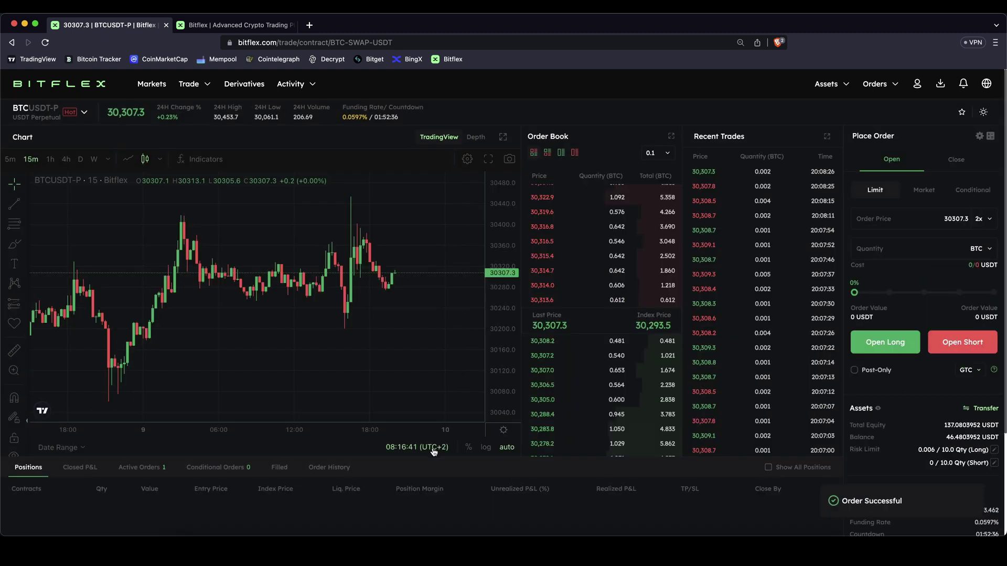
pyautogui.scroll(-2, 398, 499)
pyautogui.scroll(-3, 397, 499)
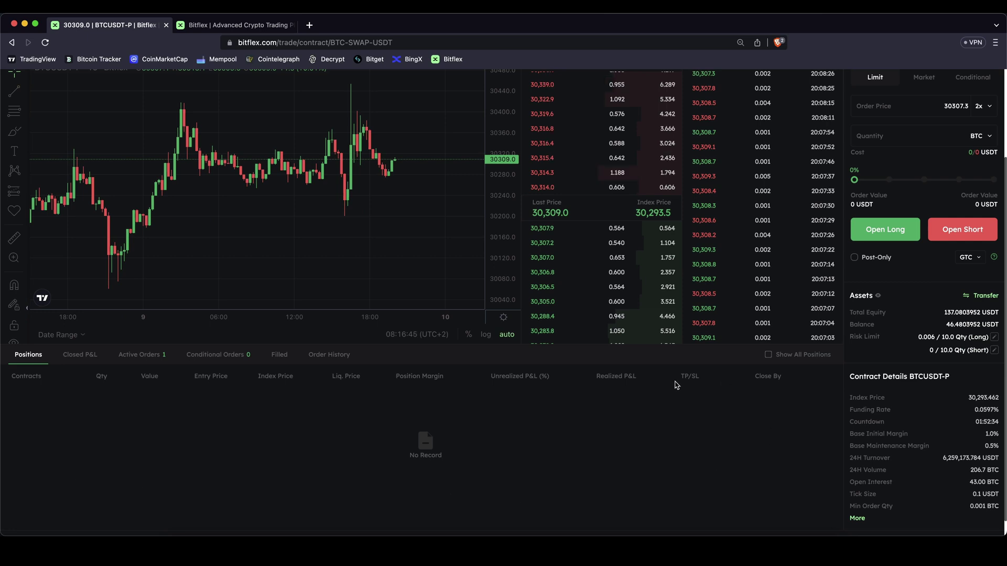
pyautogui.scroll(5, 675, 386)
pyautogui.scroll(-1, 370, 524)
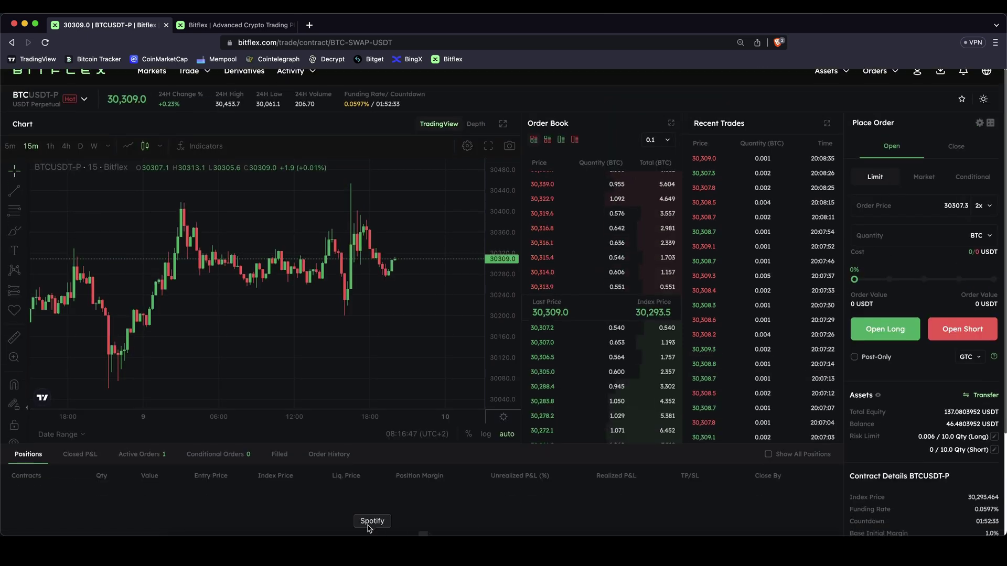
pyautogui.scroll(-1, 315, 498)
# Inspect the active order: 0/0.006 filled, status Active, price 30,200.0
pyautogui.click(139, 428)
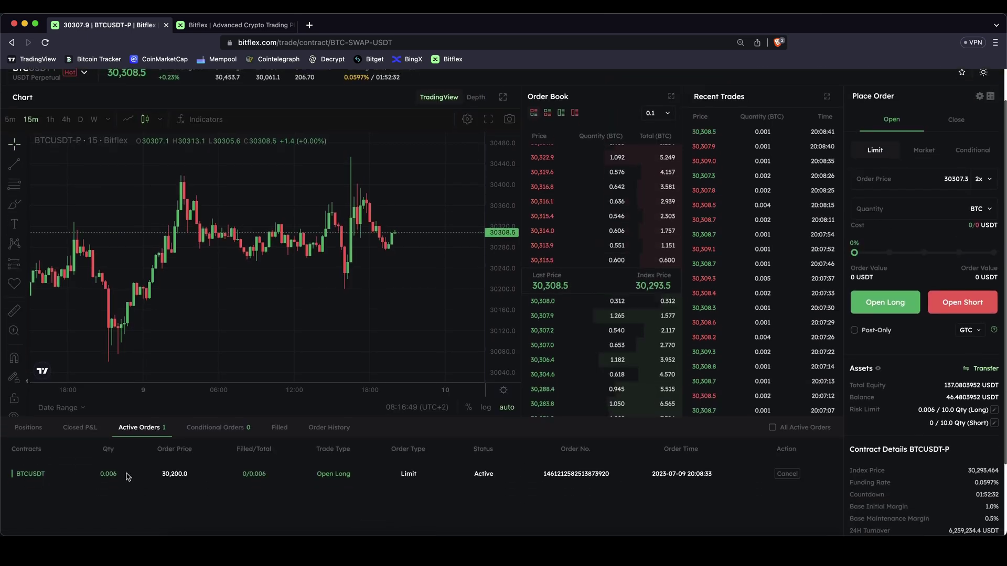
pyautogui.moveTo(244, 472); pyautogui.dragTo(274, 476)
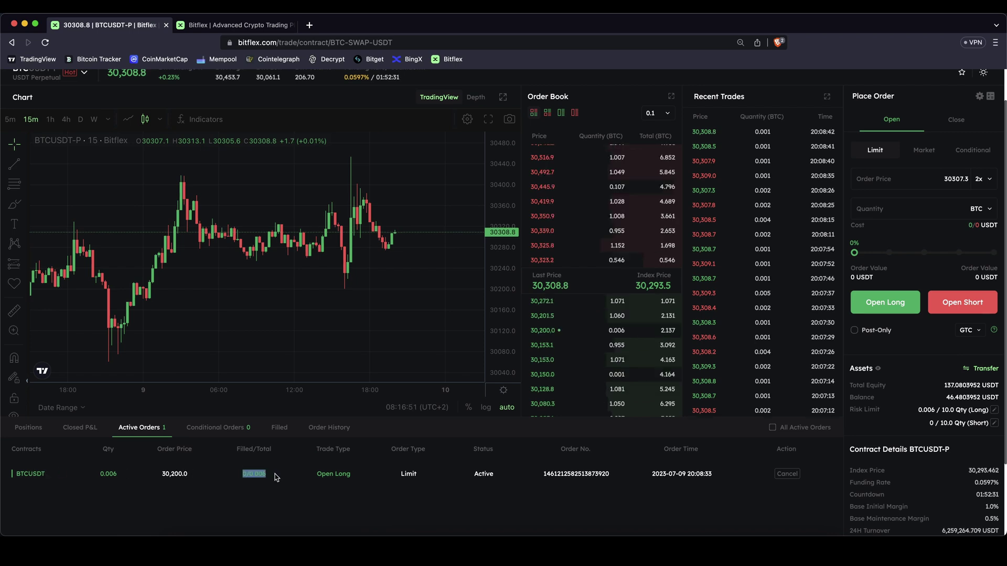
pyautogui.moveTo(473, 474); pyautogui.dragTo(502, 479)
pyautogui.click(496, 488)
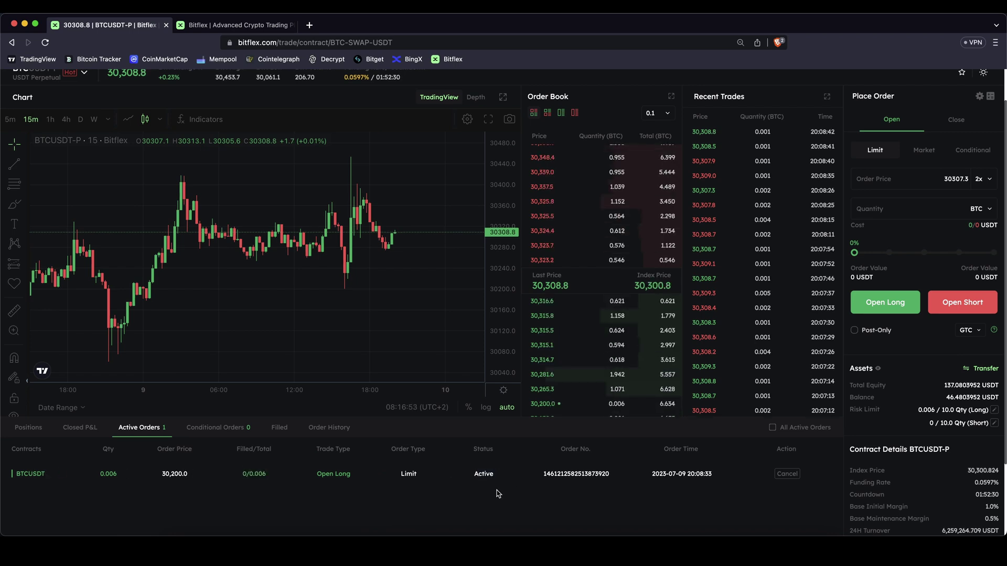
pyautogui.scroll(-1, 482, 477)
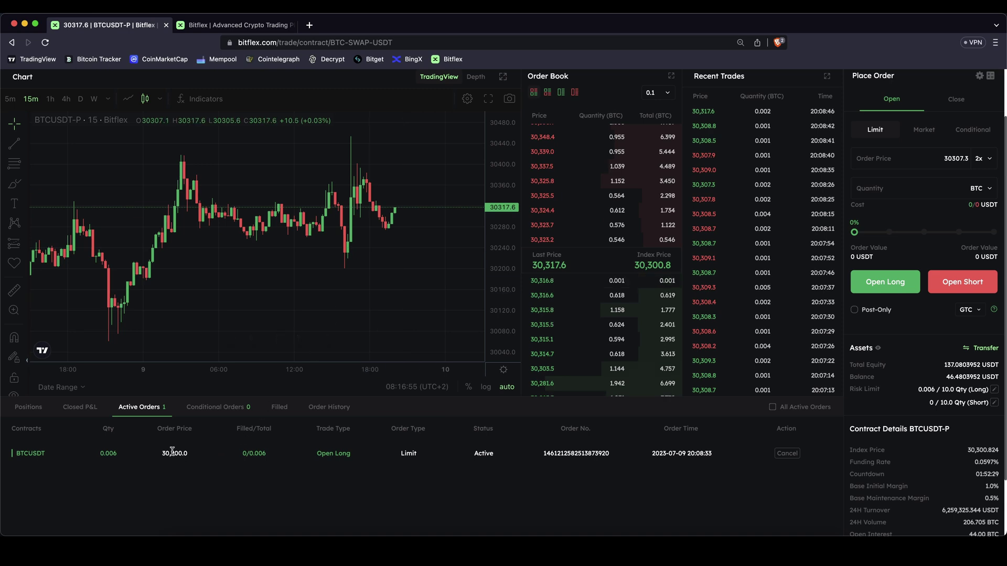
pyautogui.moveTo(155, 453); pyautogui.dragTo(188, 454)
pyautogui.click(332, 304)
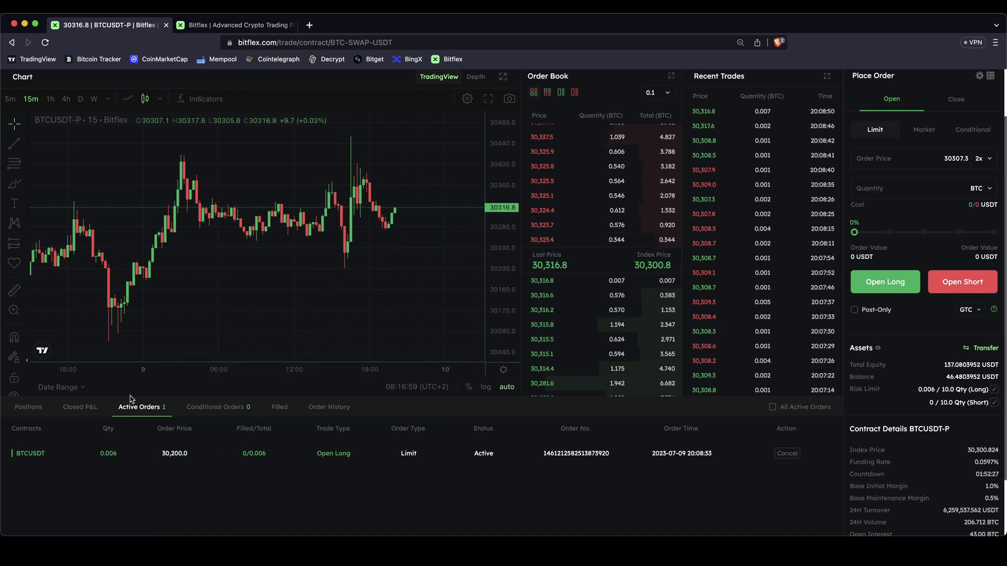
# Cancel the pending limit order from the Active Orders list
pyautogui.click(38, 408)
pyautogui.click(140, 407)
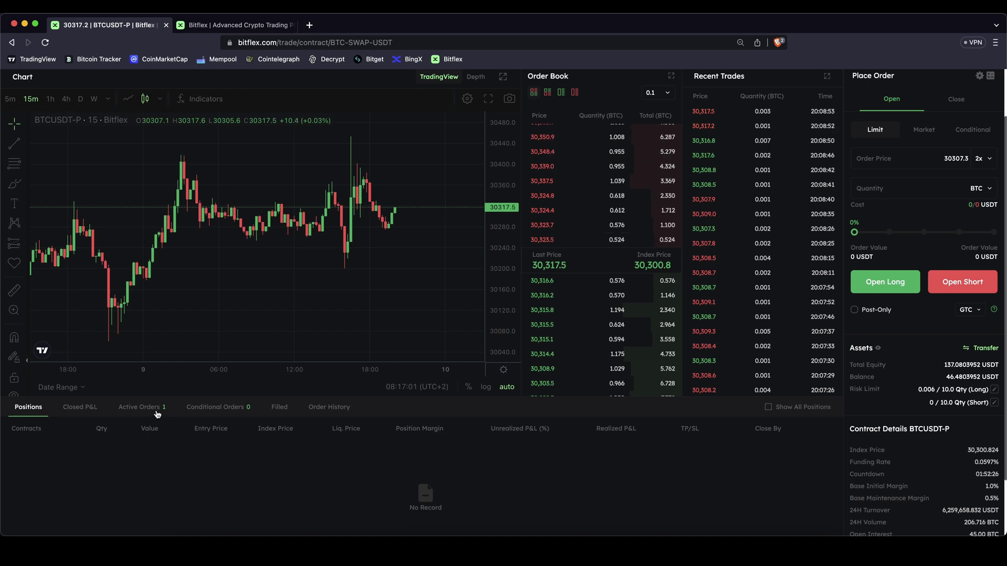
pyautogui.click(787, 453)
pyautogui.scroll(2, 367, 462)
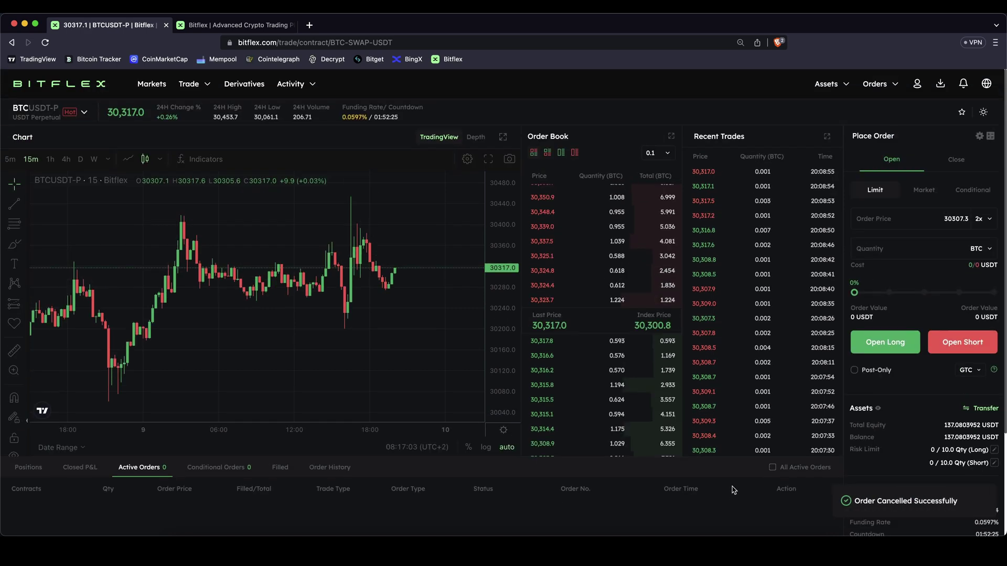
# Switch to a Market order at 5x leverage, sized in USDT at 100% (137.0803 USDT)
pyautogui.click(29, 467)
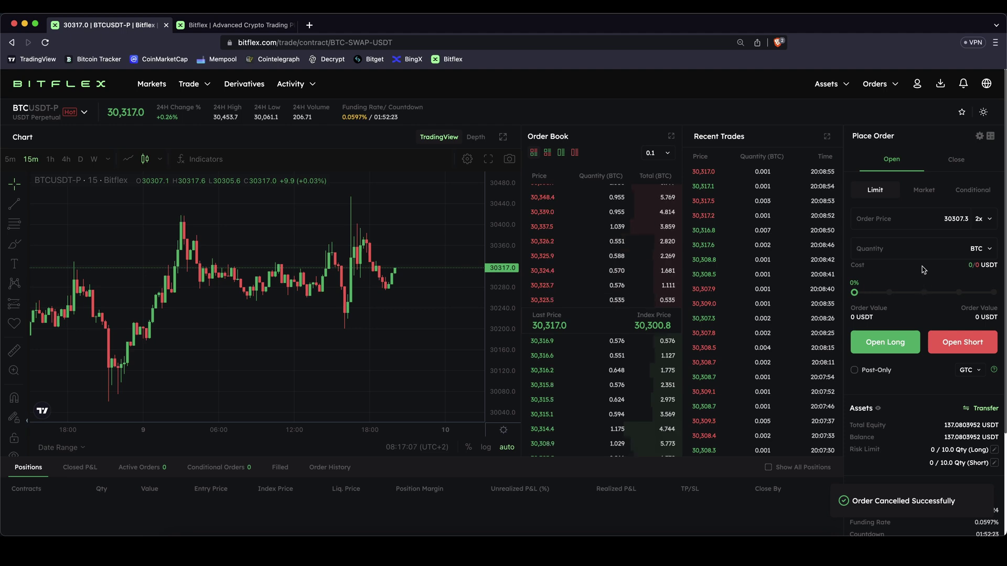
pyautogui.click(926, 194)
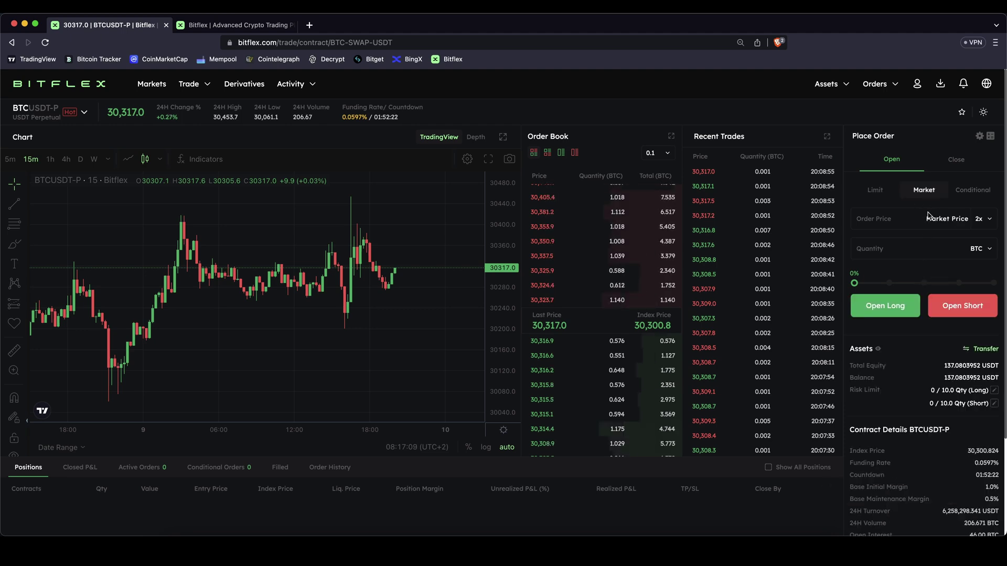
pyautogui.moveTo(936, 220)
pyautogui.mouseDown()
pyautogui.moveTo(962, 220)
pyautogui.moveTo(953, 221)
pyautogui.mouseUp()
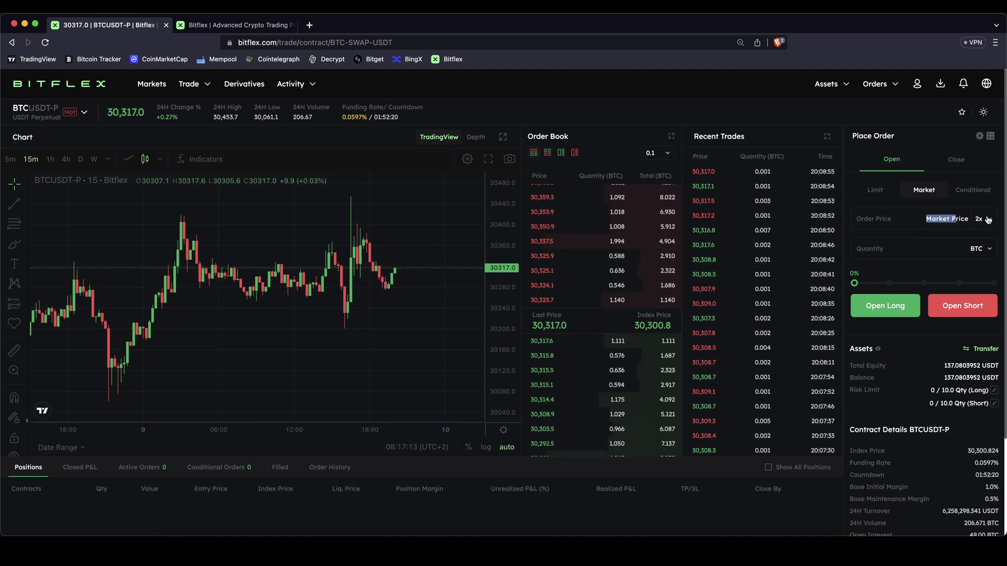
pyautogui.click(953, 223)
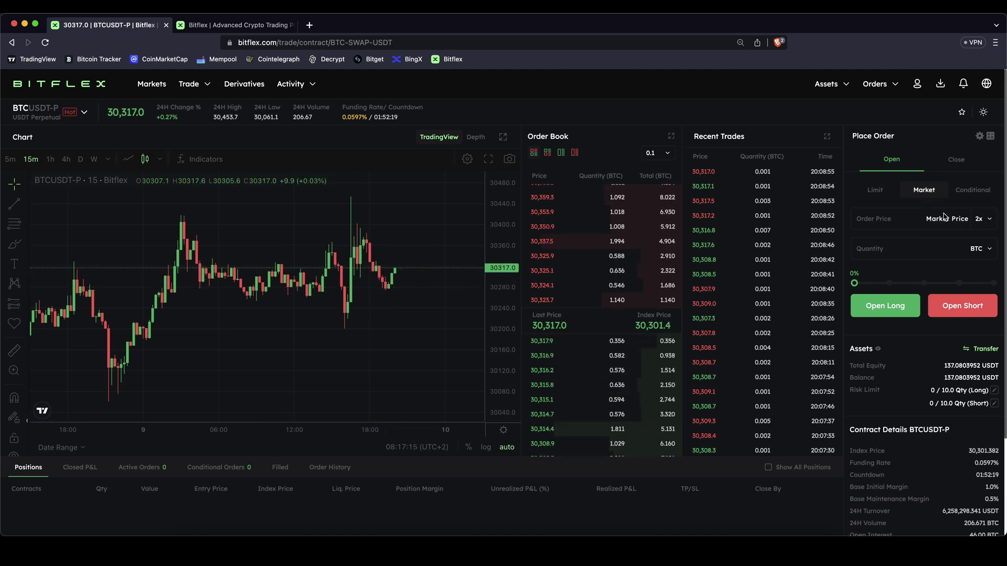
pyautogui.click(992, 220)
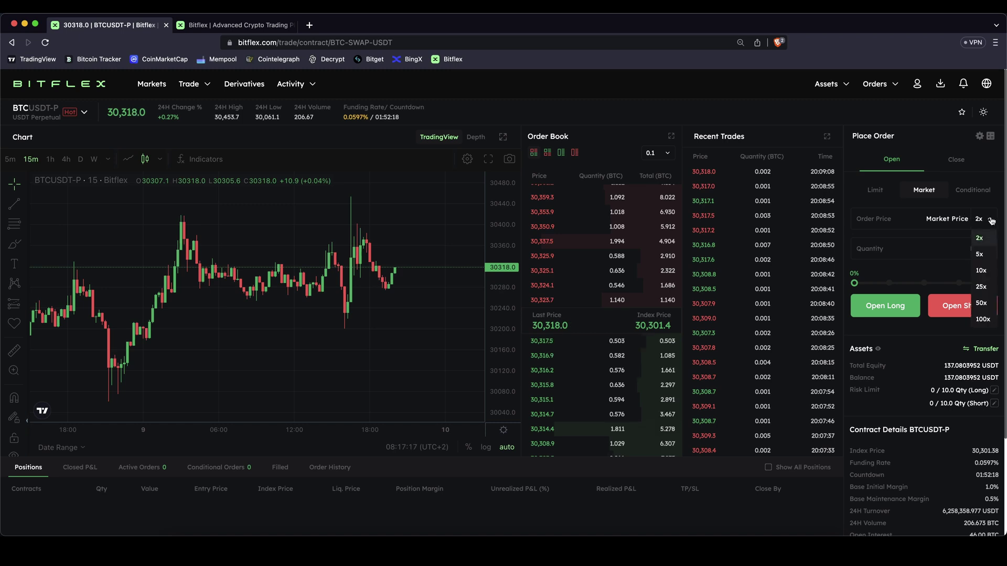
pyautogui.click(981, 255)
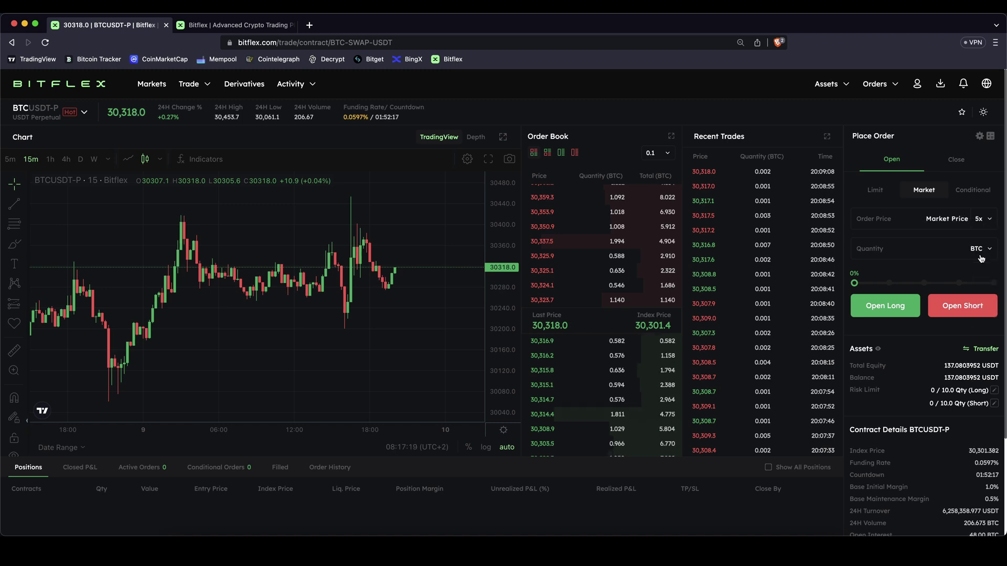
pyautogui.click(979, 250)
pyautogui.click(979, 283)
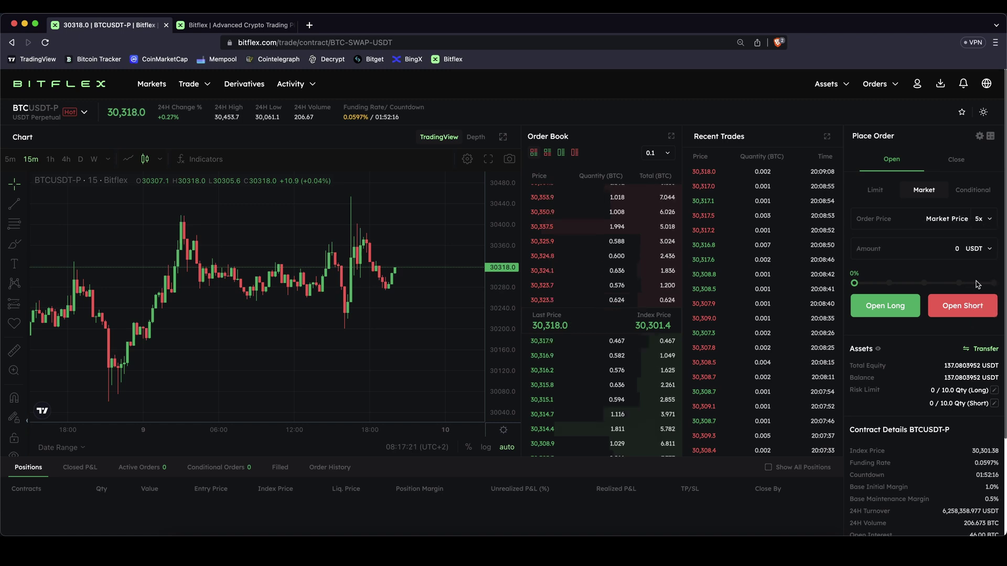
pyautogui.moveTo(880, 282); pyautogui.dragTo(996, 283)
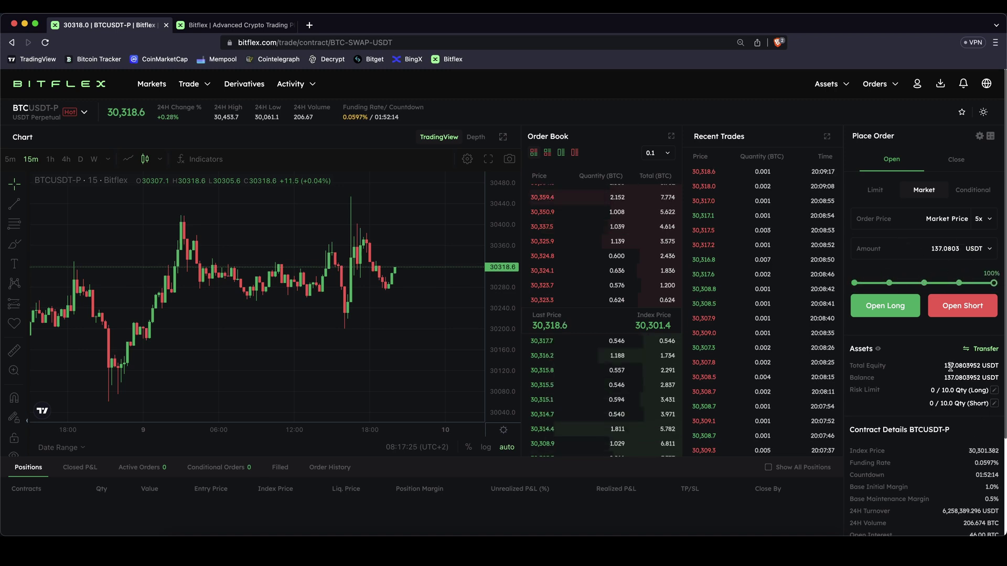
# Open a market long, check the 670.3398 USDT order value, and confirm it
pyautogui.click(897, 311)
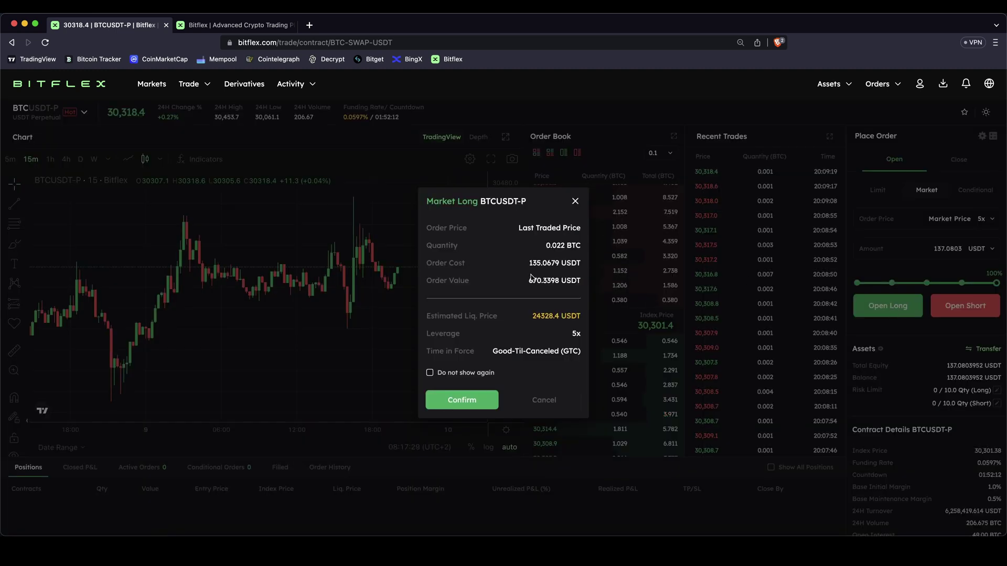
pyautogui.moveTo(530, 279); pyautogui.dragTo(557, 281)
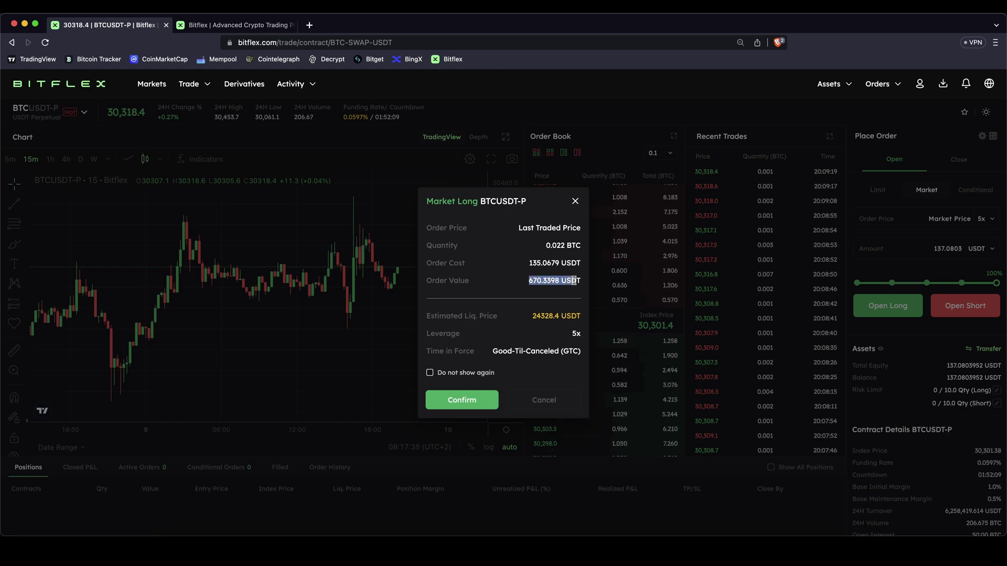
pyautogui.click(572, 278)
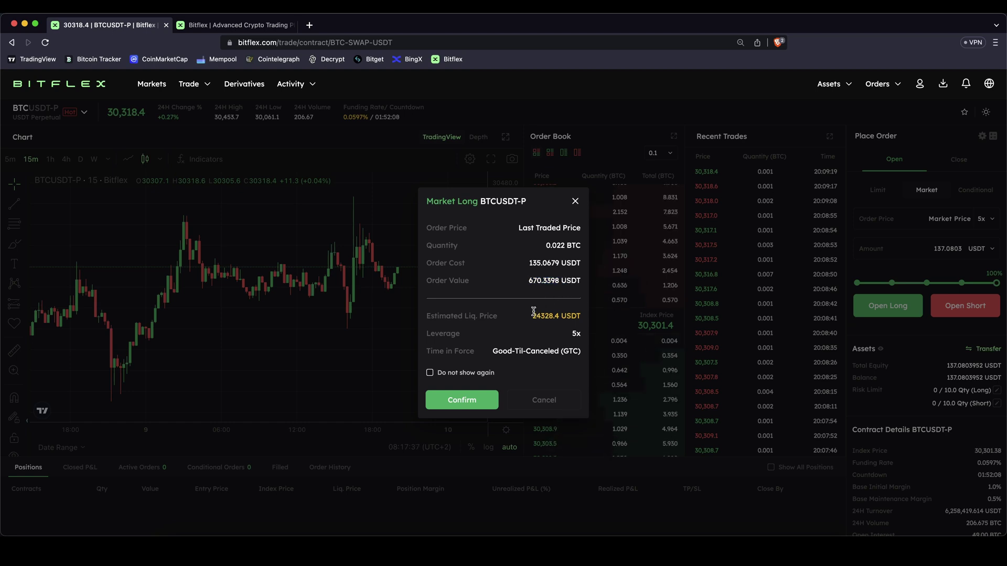
pyautogui.click(552, 314)
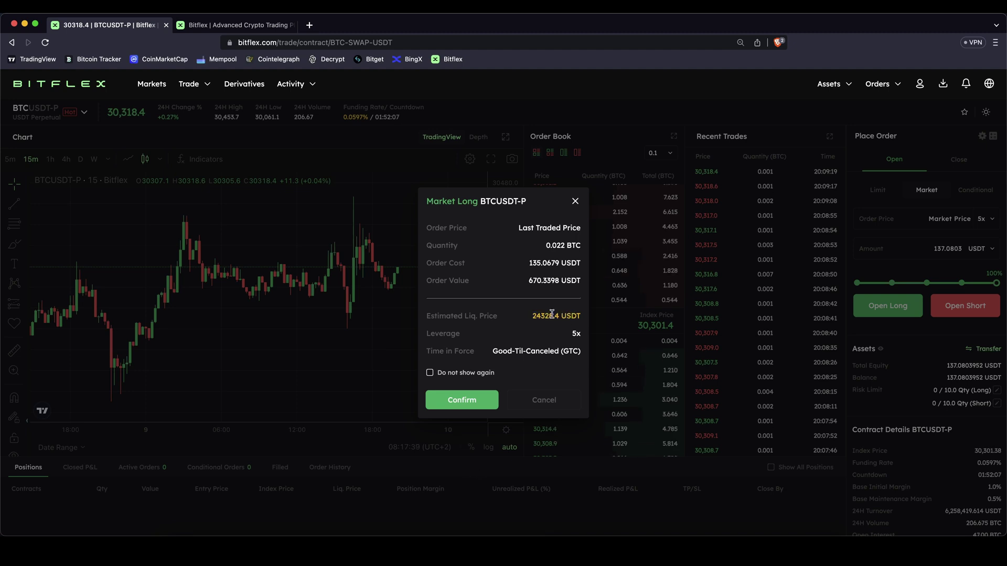
pyautogui.click(459, 406)
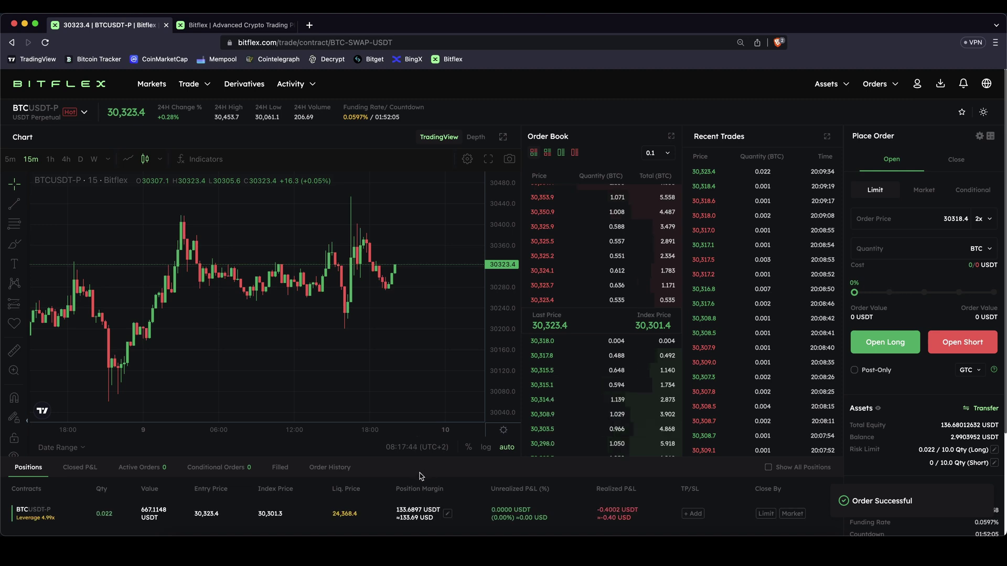
# Review the long's quantity, 30,323.4 entry, 24,368.4 liquidation and 133.6897 USDT margin
pyautogui.scroll(-3, 420, 477)
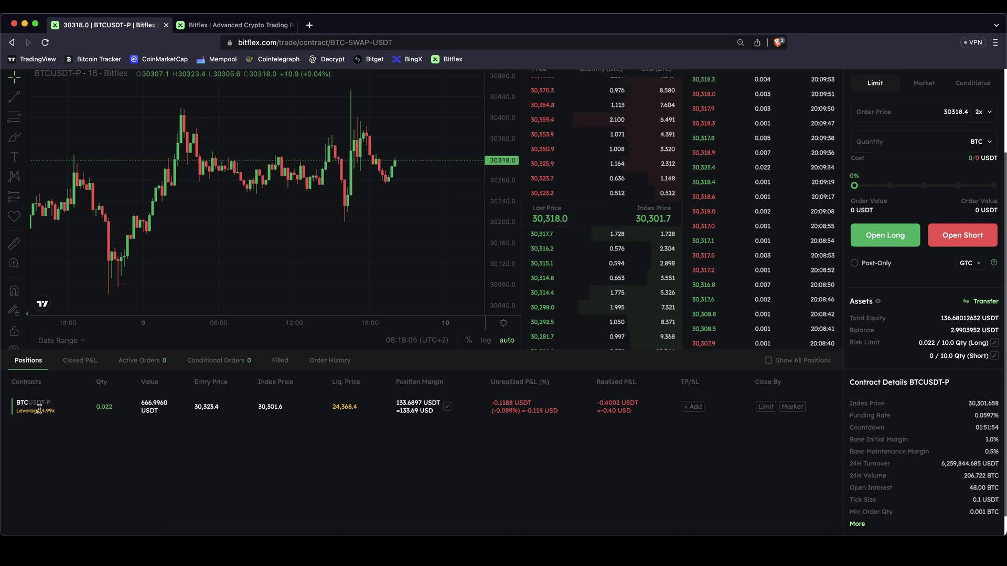
pyautogui.moveTo(66, 415); pyautogui.dragTo(161, 417)
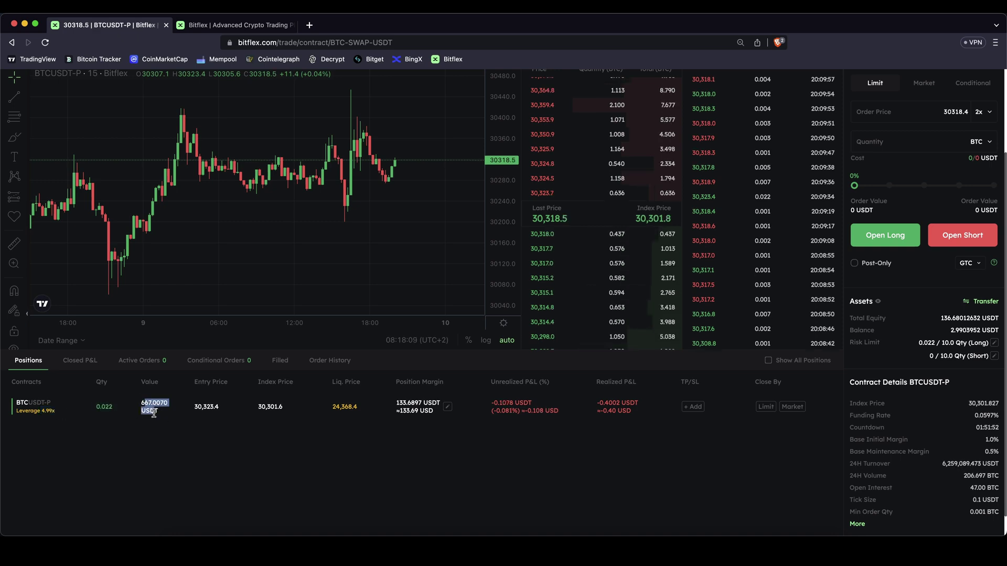
pyautogui.moveTo(193, 407); pyautogui.dragTo(227, 412)
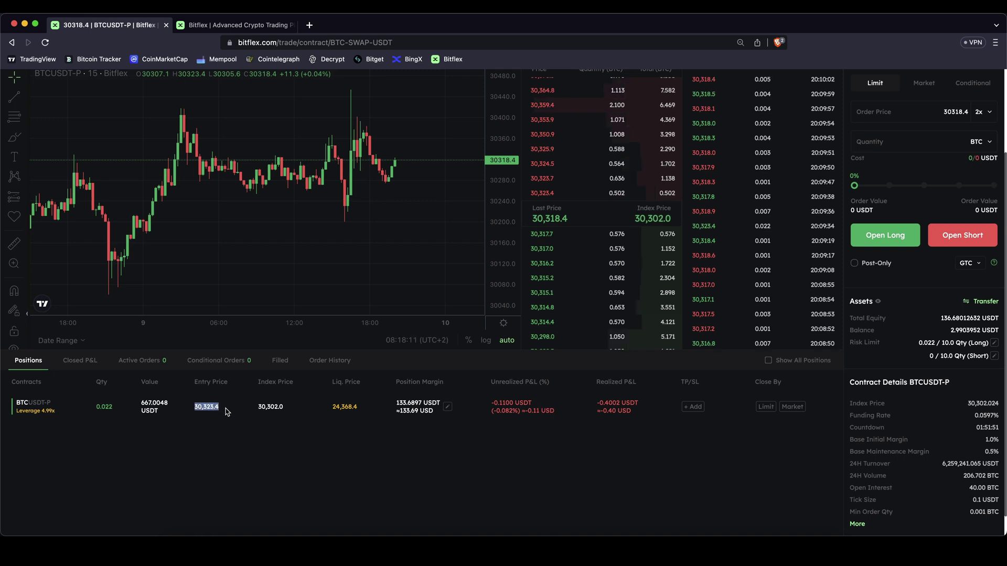
pyautogui.click(227, 412)
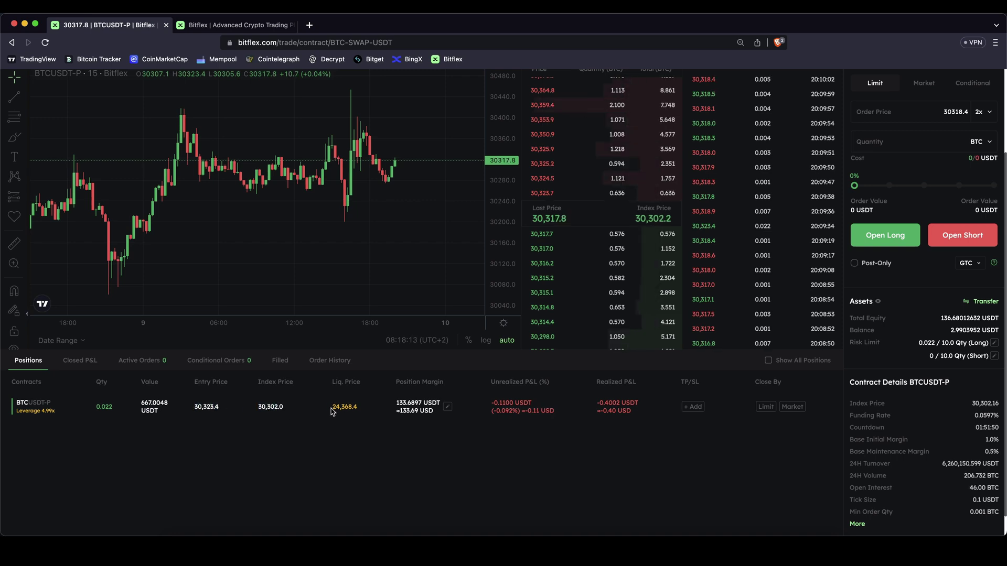
pyautogui.moveTo(331, 412); pyautogui.dragTo(358, 413)
pyautogui.click(358, 412)
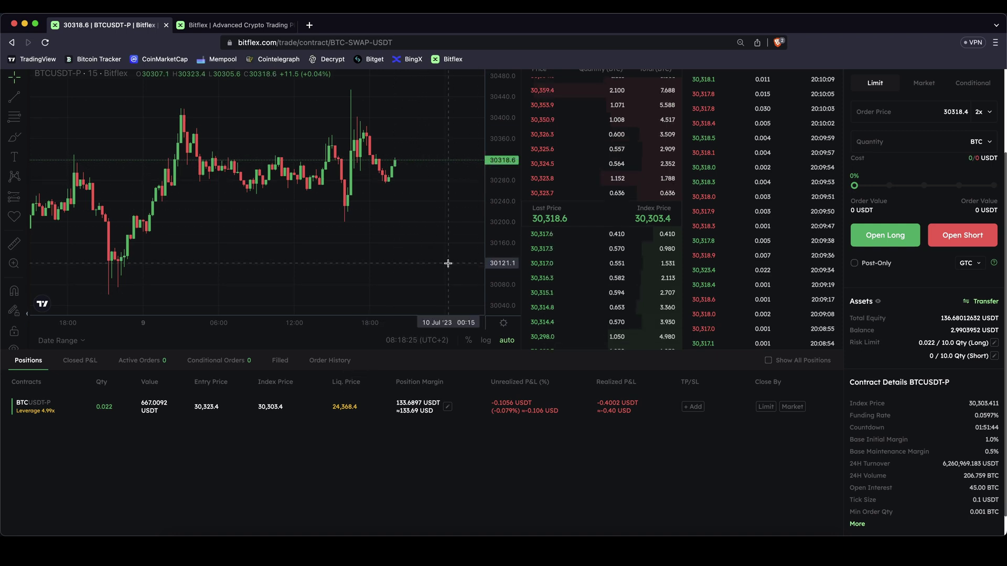
pyautogui.moveTo(331, 407); pyautogui.dragTo(362, 412)
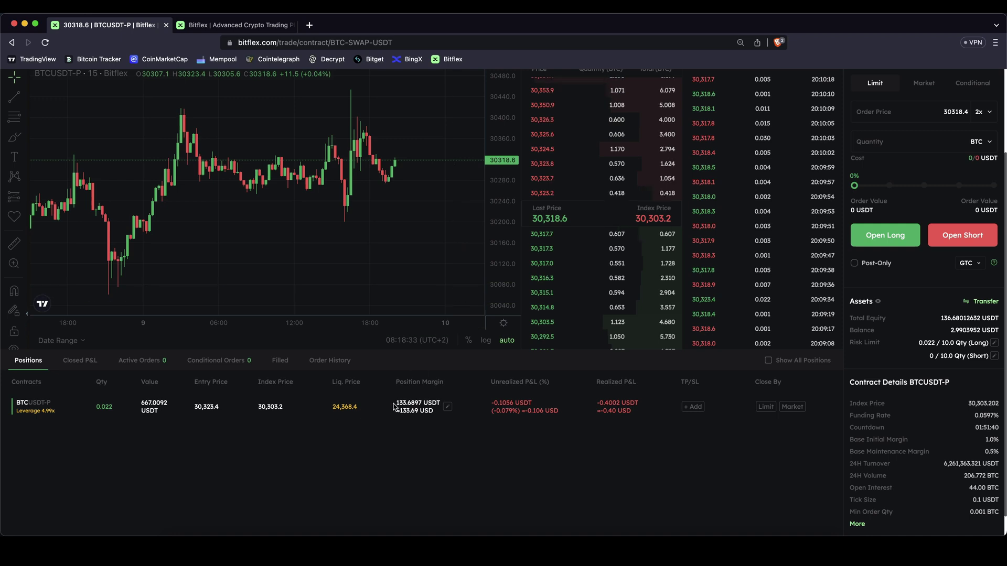
pyautogui.moveTo(395, 407); pyautogui.dragTo(404, 401)
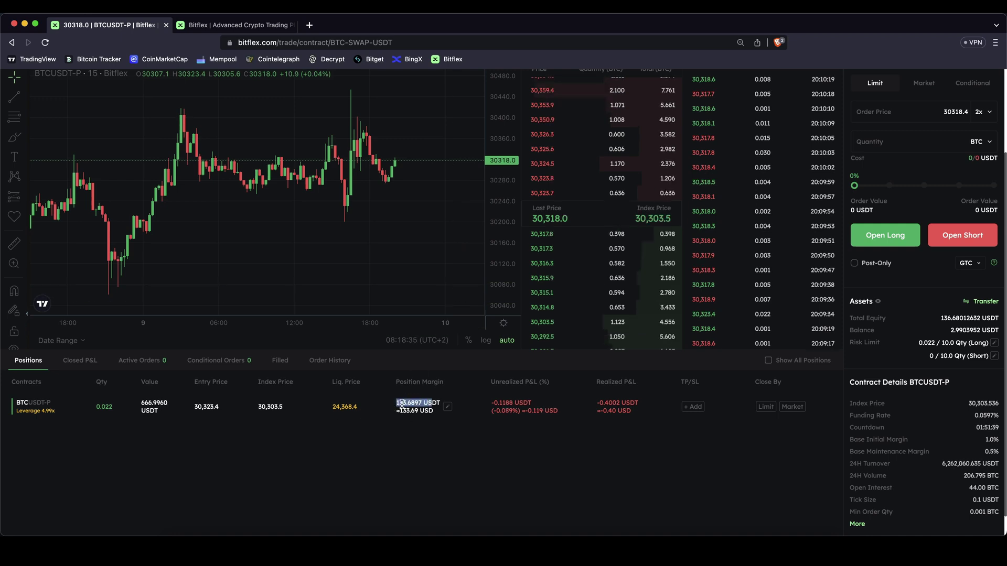
pyautogui.tripleClick(417, 400)
pyautogui.click(417, 400)
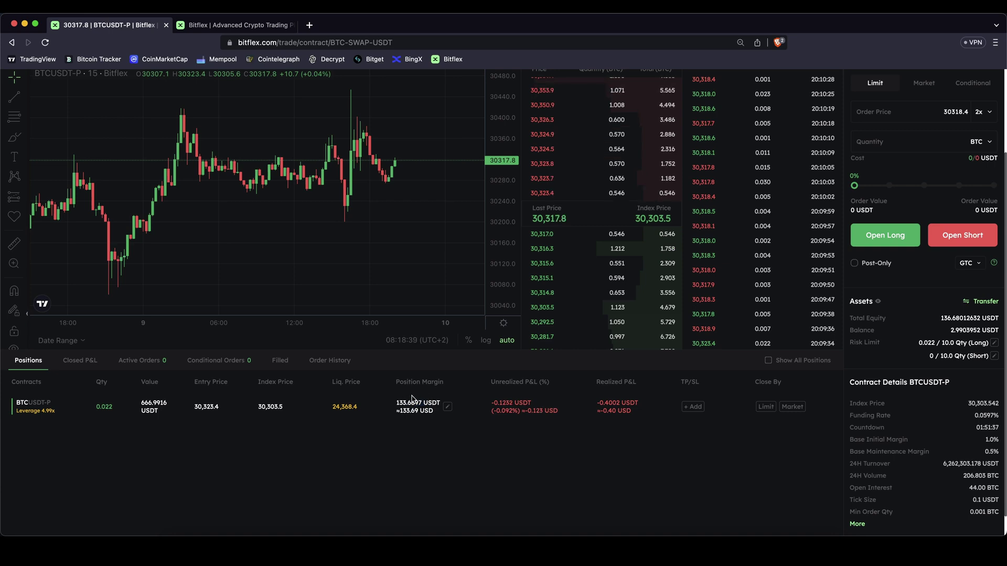
pyautogui.click(448, 407)
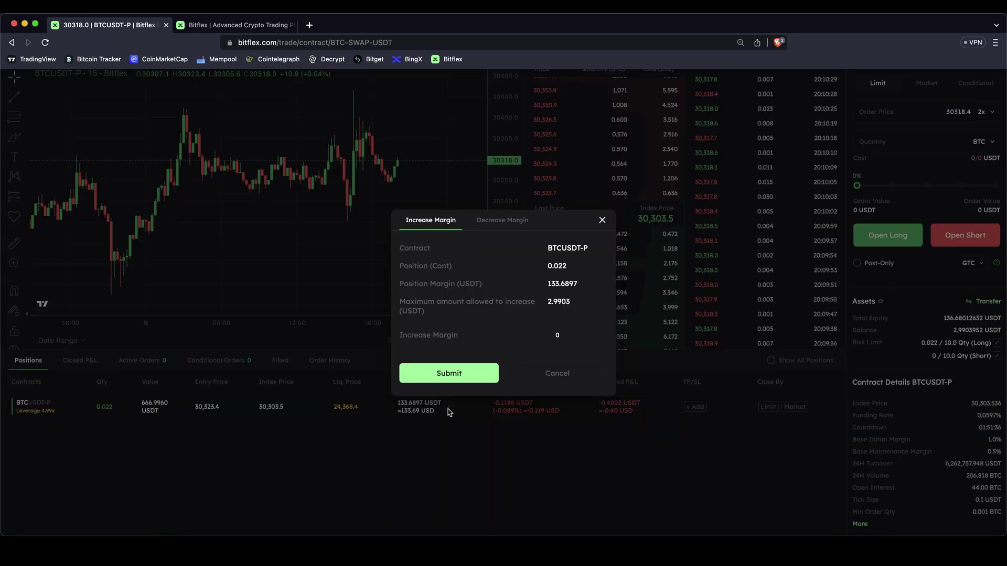
pyautogui.doubleClick(561, 284)
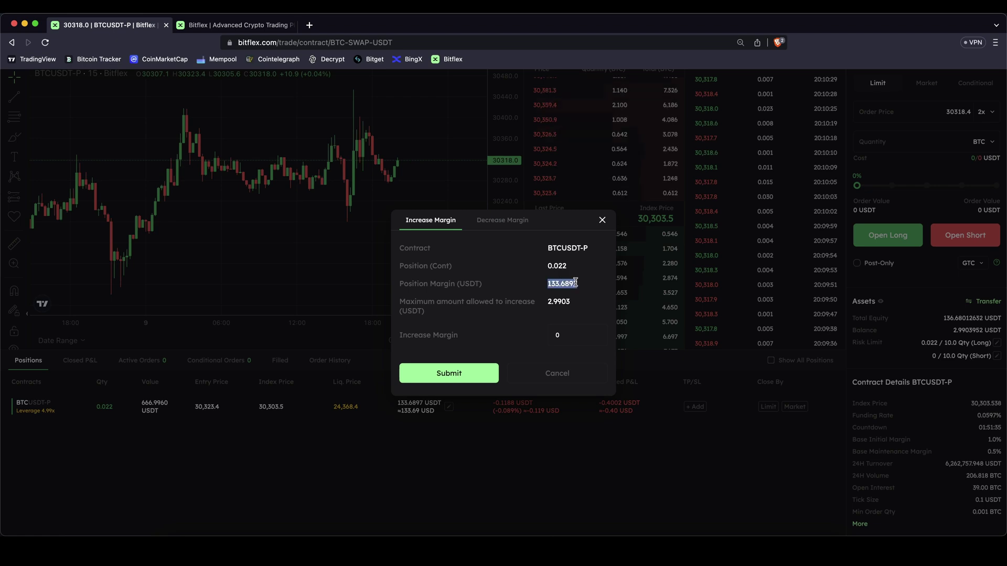
pyautogui.click(562, 284)
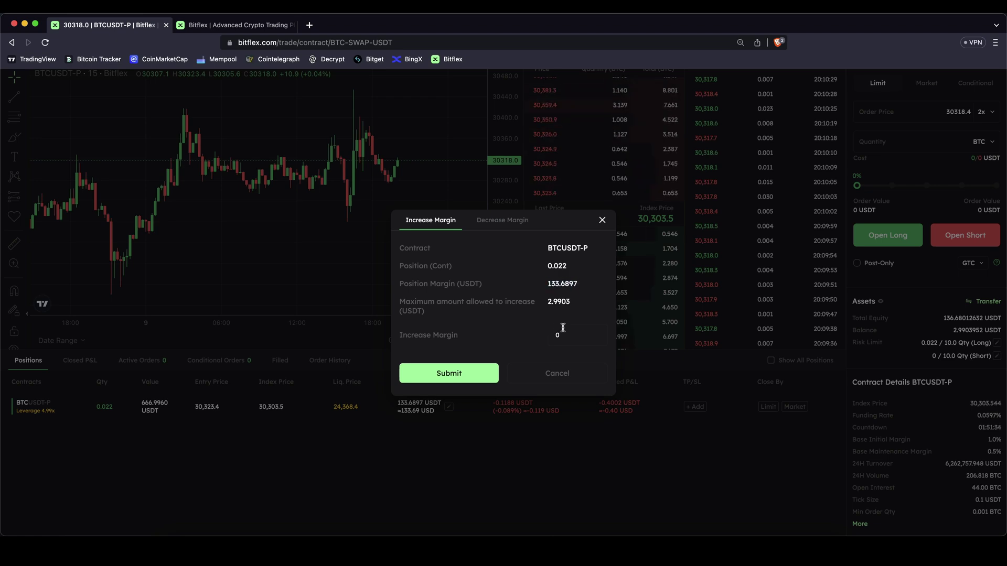
pyautogui.click(503, 220)
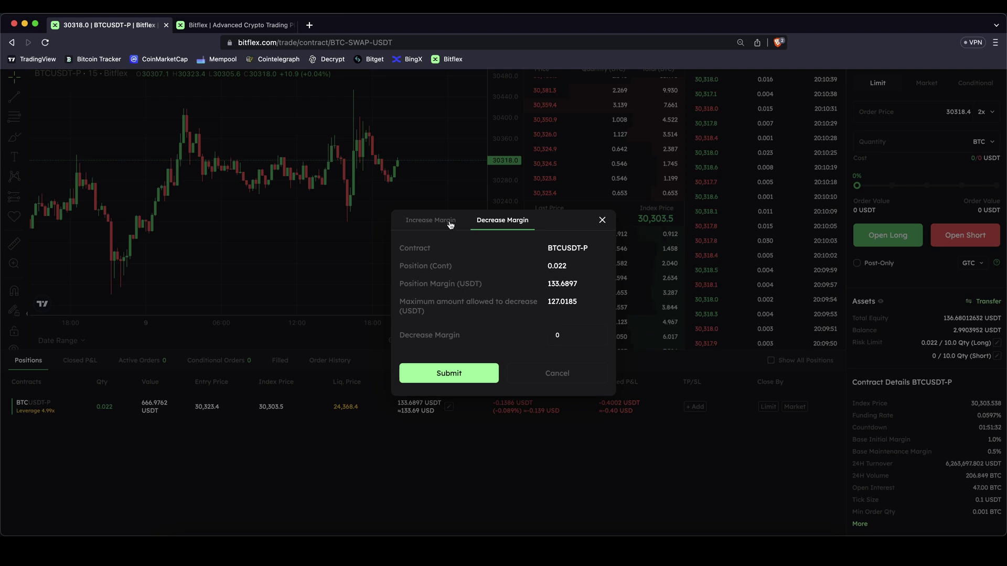
pyautogui.click(603, 220)
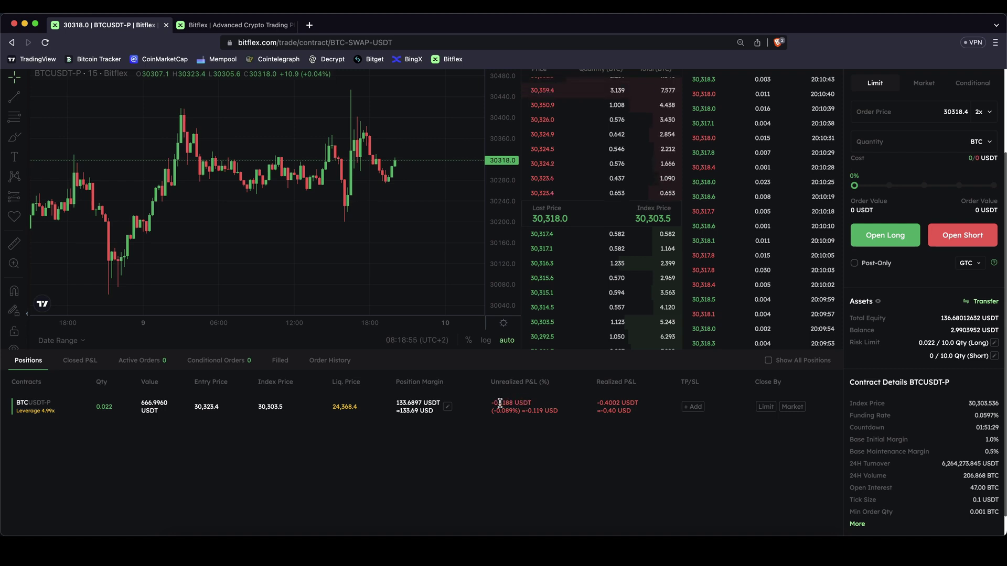
# Add a take-profit 10% above entry and stop-loss 2% below, reviewing expected profit and loss
pyautogui.moveTo(494, 403); pyautogui.dragTo(523, 403)
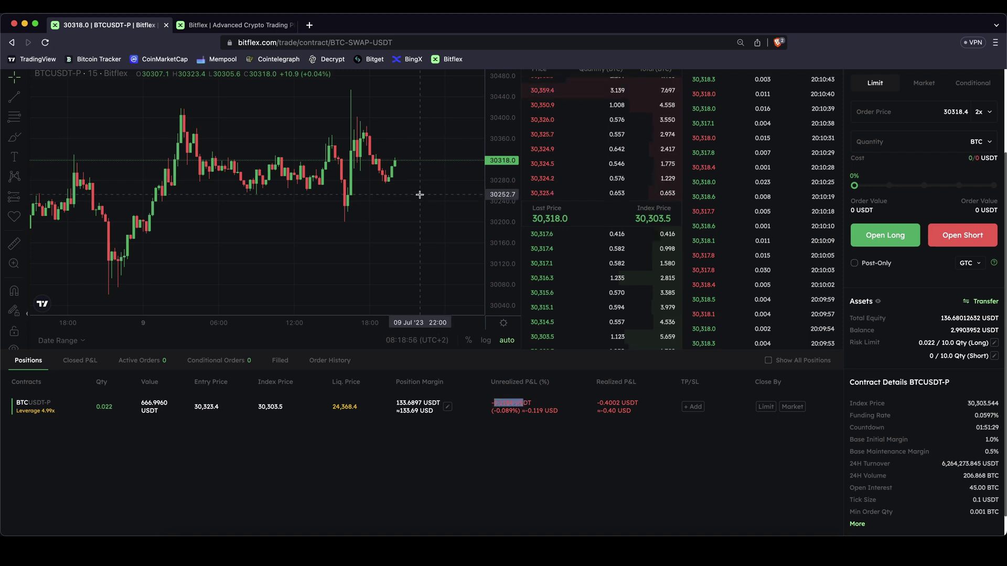
pyautogui.click(506, 418)
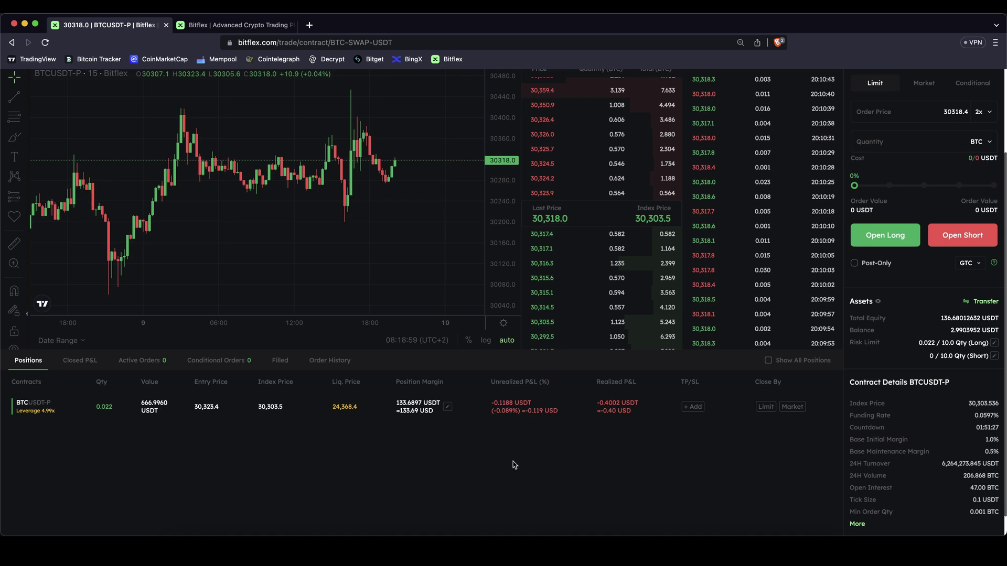
pyautogui.click(692, 407)
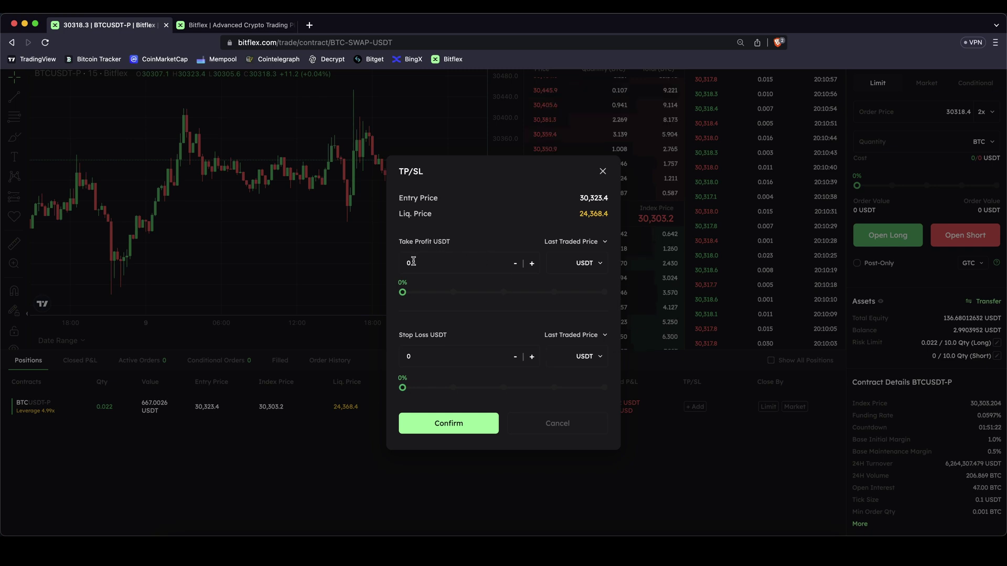
pyautogui.moveTo(403, 290); pyautogui.dragTo(424, 291)
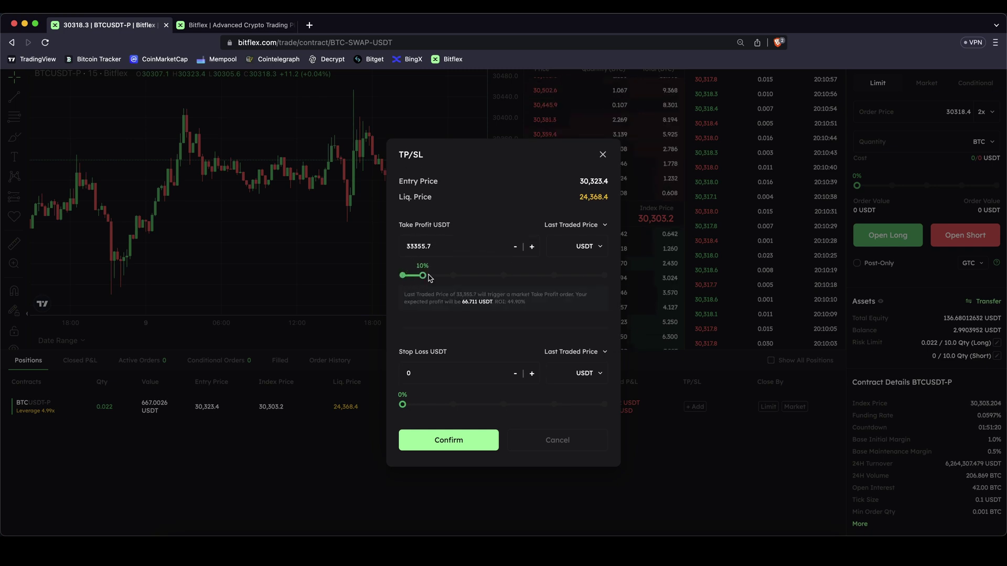
pyautogui.moveTo(432, 246); pyautogui.dragTo(407, 246)
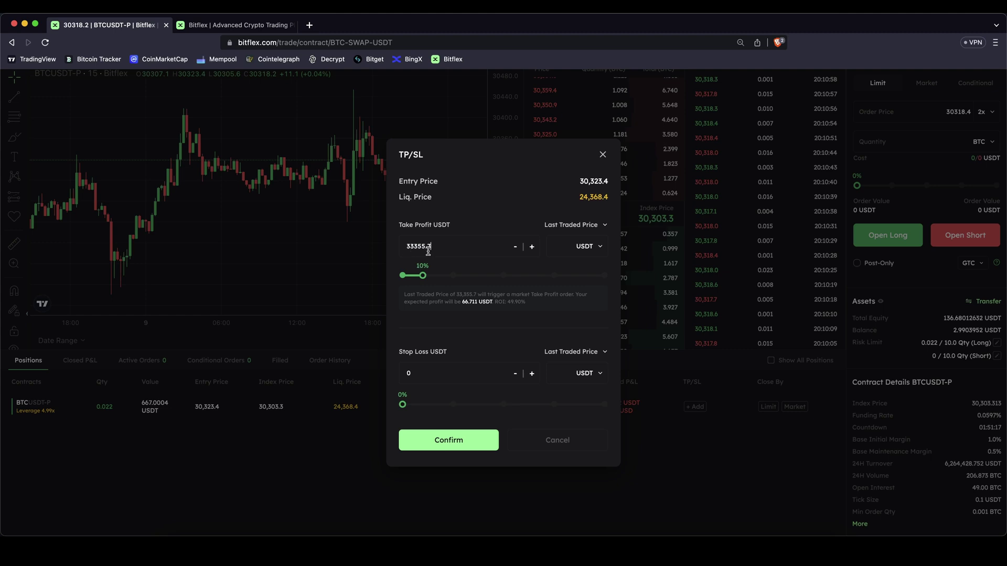
pyautogui.moveTo(462, 303); pyautogui.dragTo(532, 303)
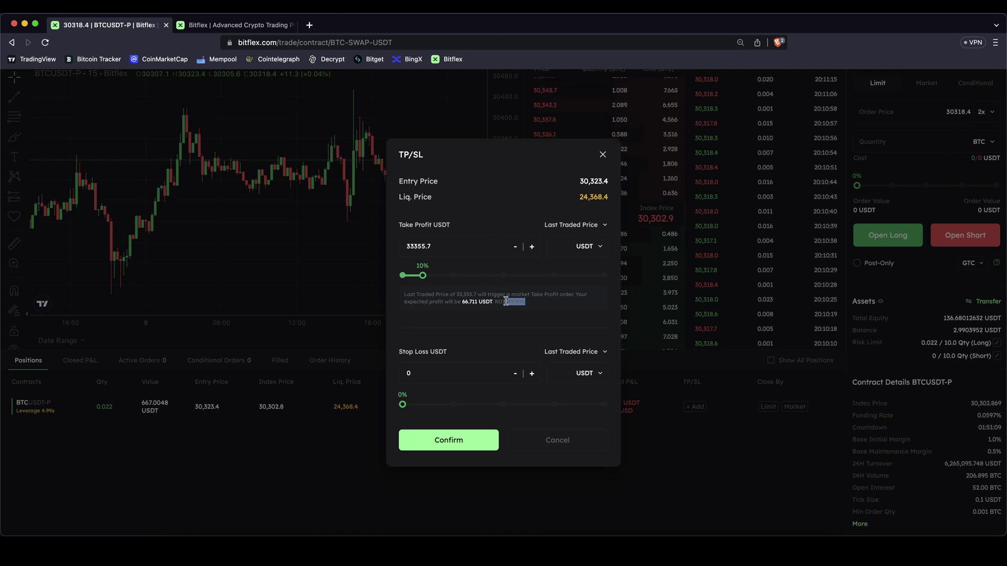
pyautogui.moveTo(465, 302); pyautogui.dragTo(490, 297)
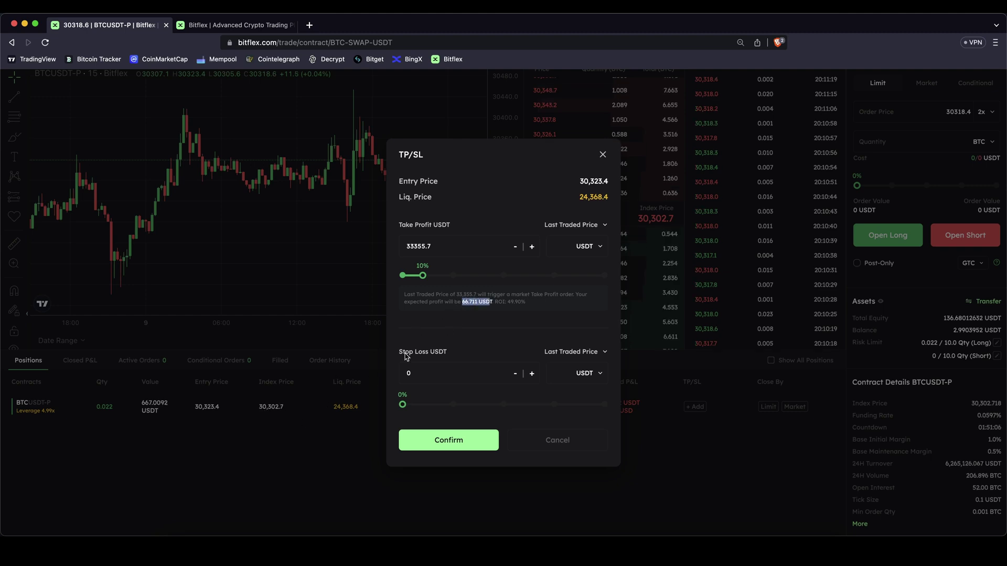
pyautogui.click(405, 405)
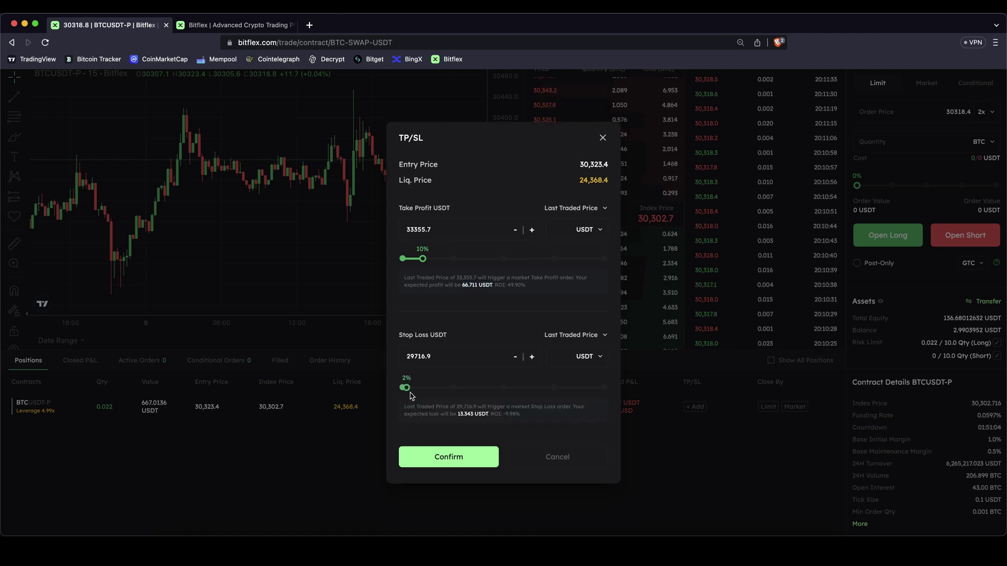
pyautogui.moveTo(454, 414); pyautogui.dragTo(472, 414)
pyautogui.moveTo(505, 414); pyautogui.dragTo(531, 417)
pyautogui.click(475, 457)
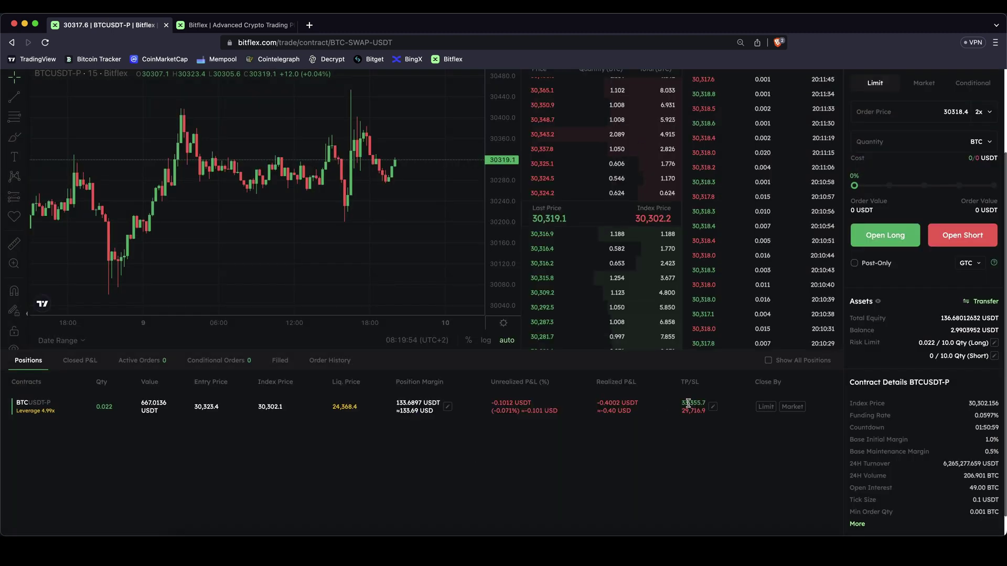
# Revise TP/SL to 15% take-profit (34,871.9) and 3% stop-loss (29,413.6)
pyautogui.moveTo(687, 403); pyautogui.dragTo(700, 404)
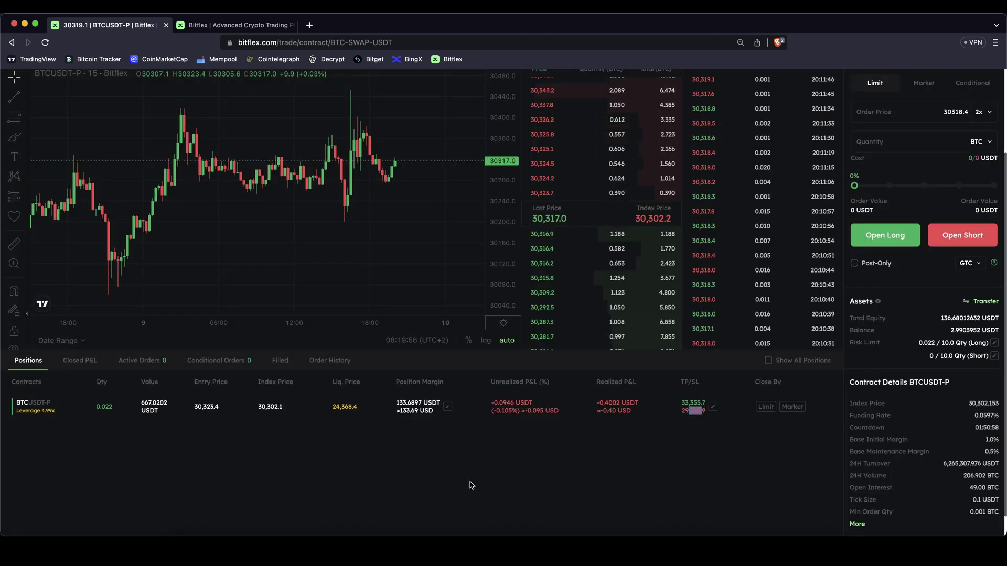
pyautogui.scroll(2, 442, 278)
pyautogui.moveTo(501, 341)
pyautogui.mouseDown()
pyautogui.moveTo(501, 386)
pyautogui.moveTo(500, 336)
pyautogui.mouseUp()
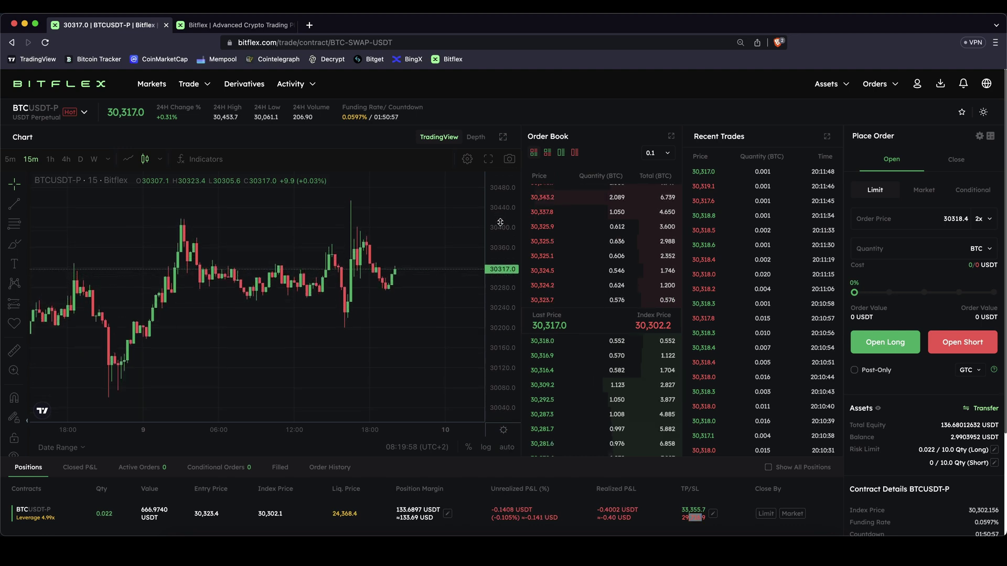
pyautogui.scroll(-1, 673, 481)
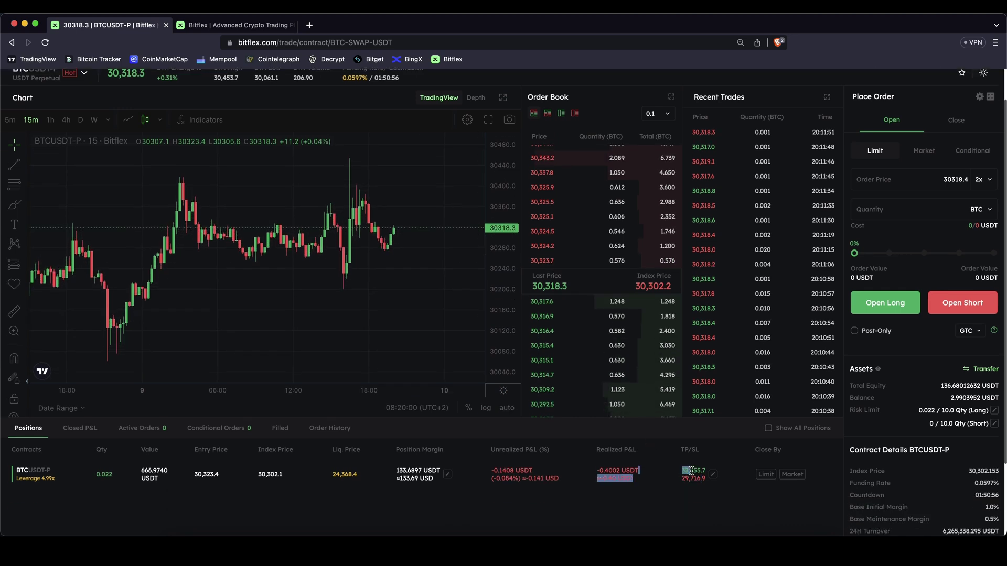
pyautogui.click(713, 474)
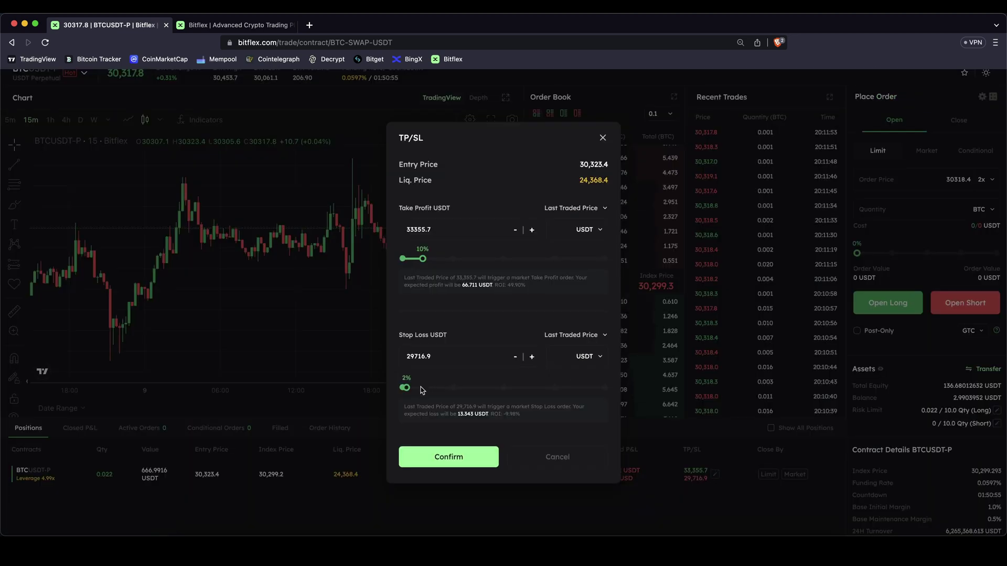
pyautogui.moveTo(407, 389); pyautogui.dragTo(409, 387)
pyautogui.moveTo(424, 257); pyautogui.dragTo(433, 259)
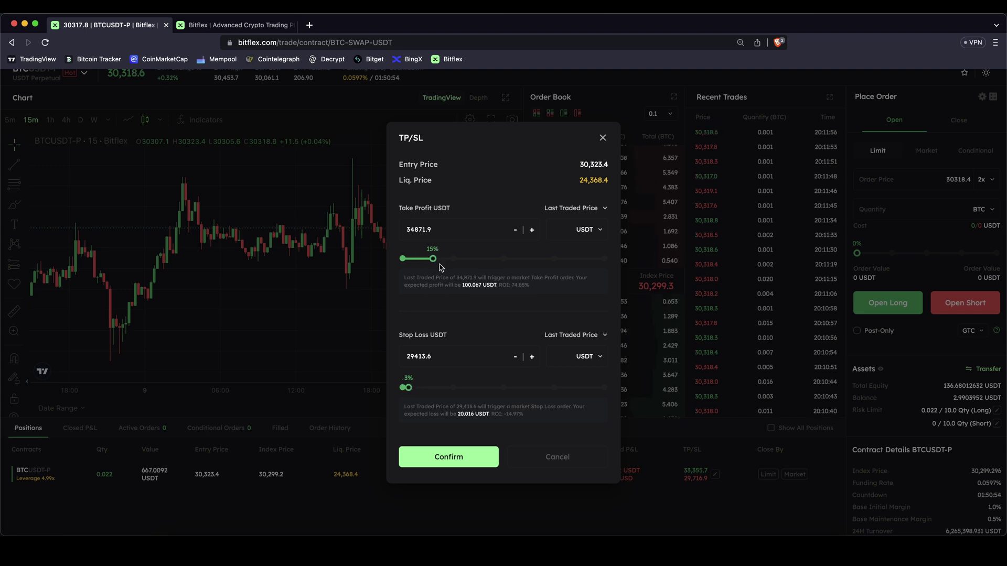
pyautogui.click(480, 464)
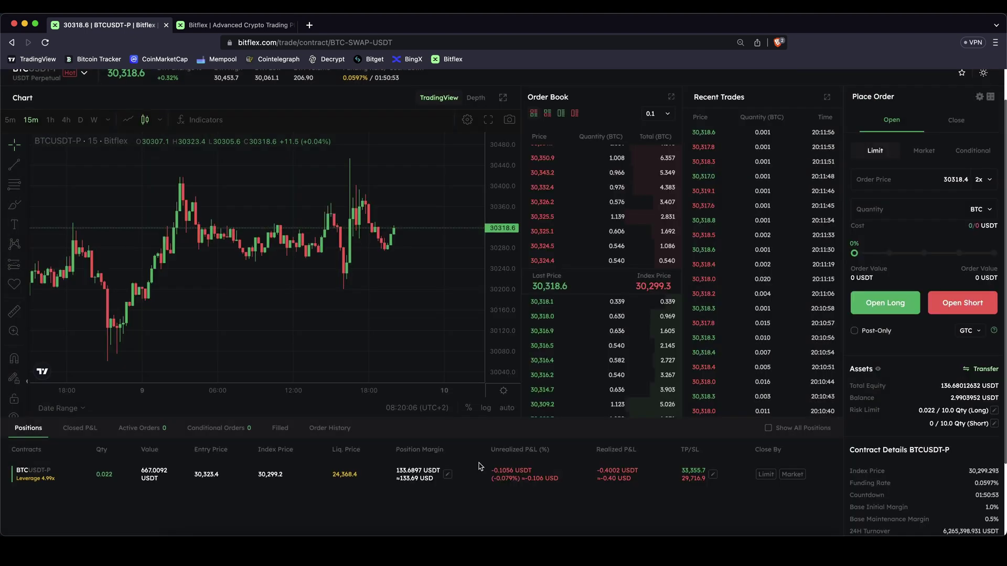
pyautogui.moveTo(686, 469); pyautogui.dragTo(690, 478)
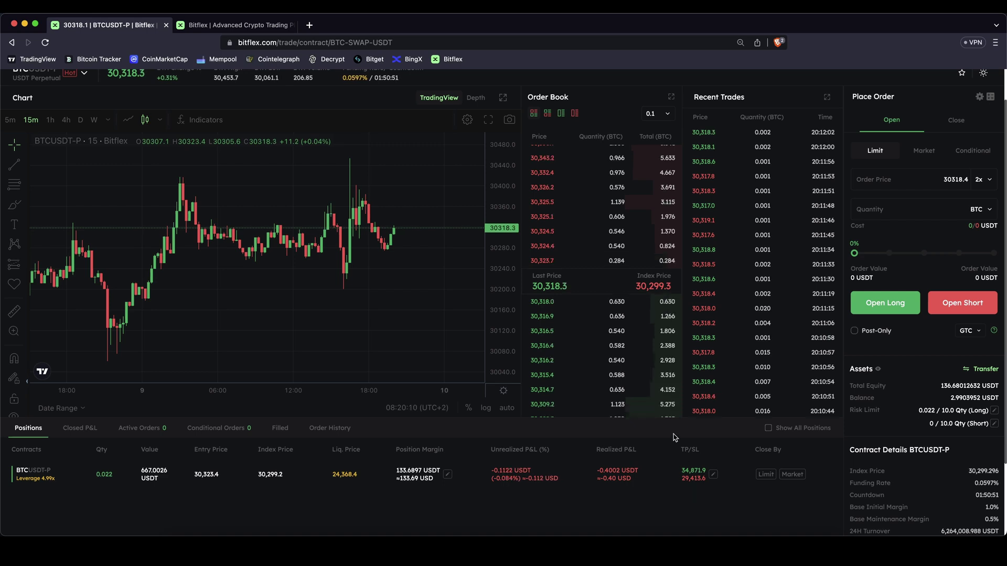
pyautogui.scroll(-1, 602, 482)
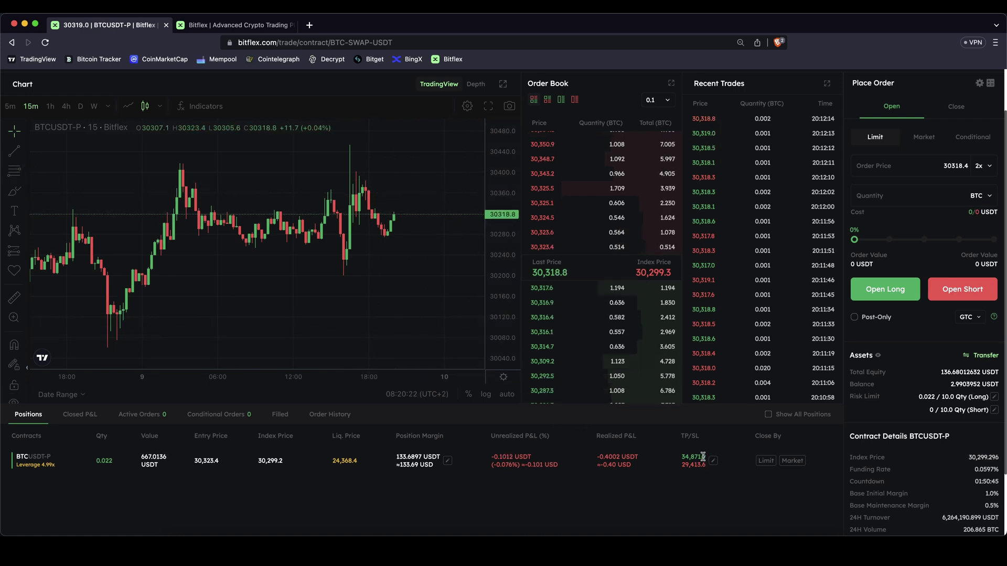
# Market-close 100% of the BTCUSDT-P long position and confirm
pyautogui.click(792, 461)
pyautogui.moveTo(604, 321); pyautogui.dragTo(626, 323)
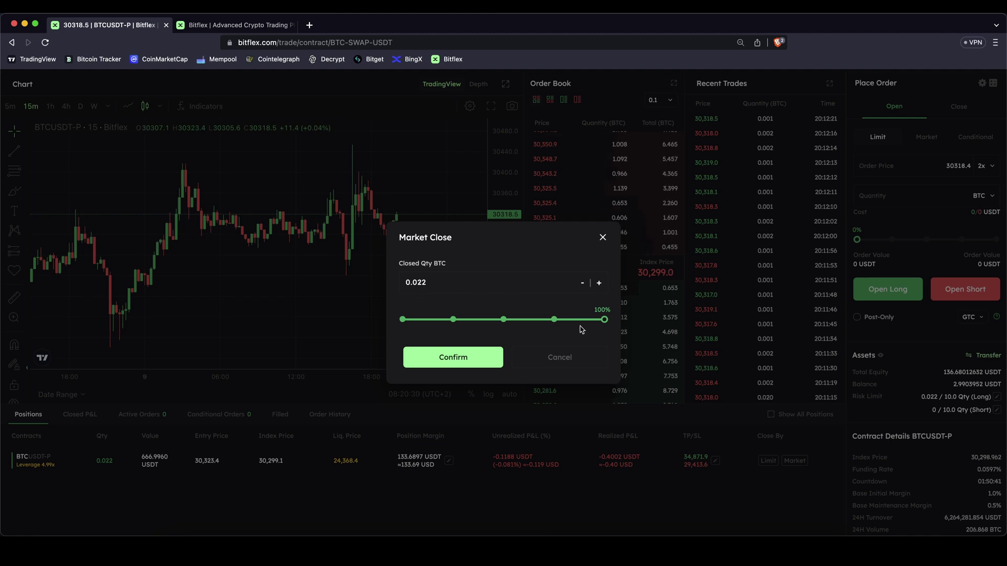
pyautogui.click(453, 357)
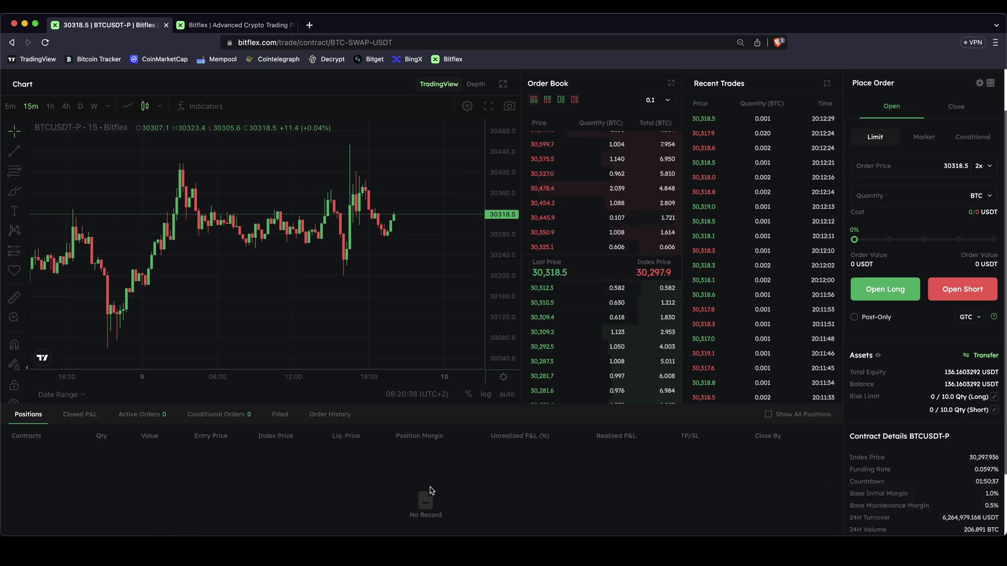
pyautogui.scroll(2, 839, 262)
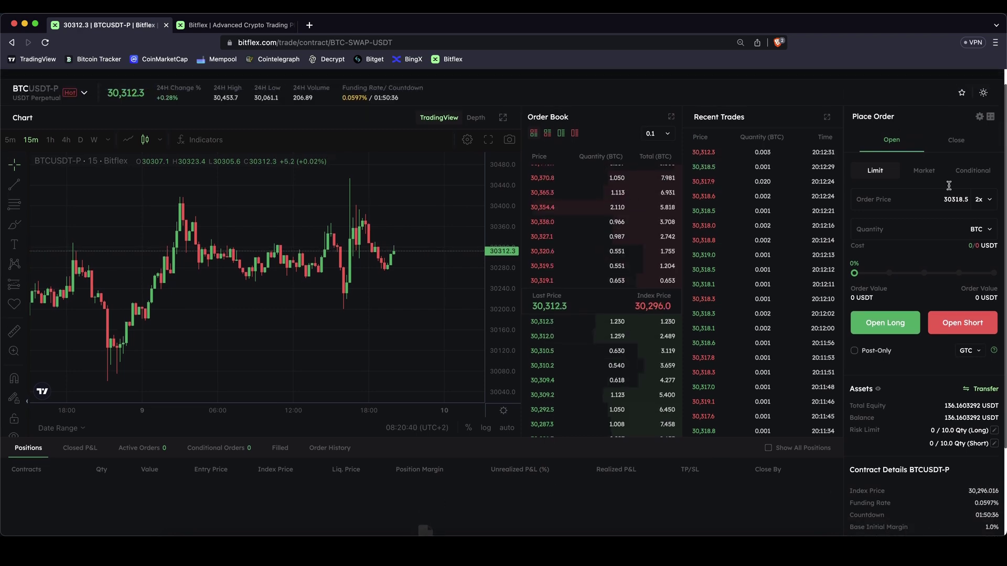
# Switch to a Market order at 10x leverage with order size in USDT
pyautogui.click(926, 171)
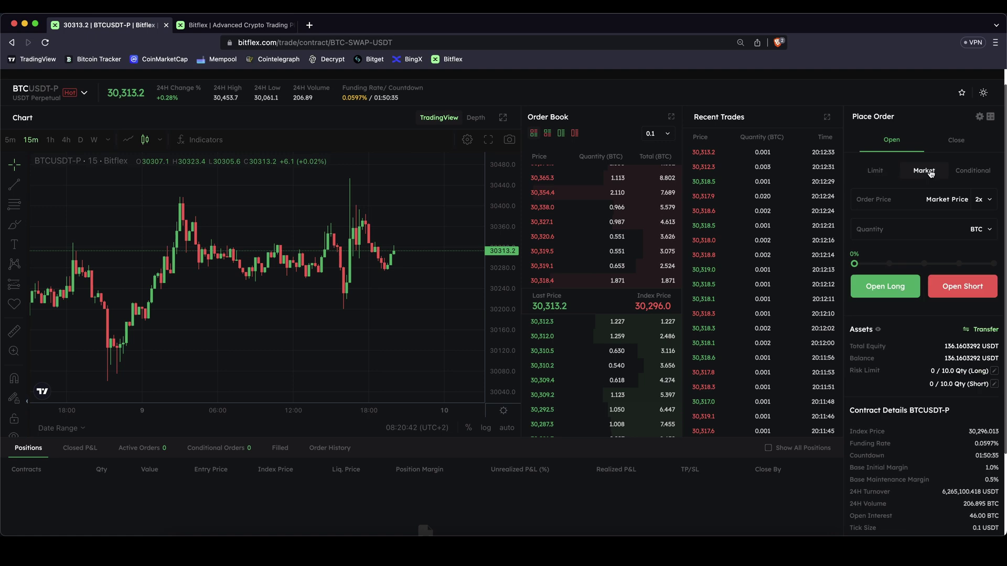
pyautogui.click(982, 199)
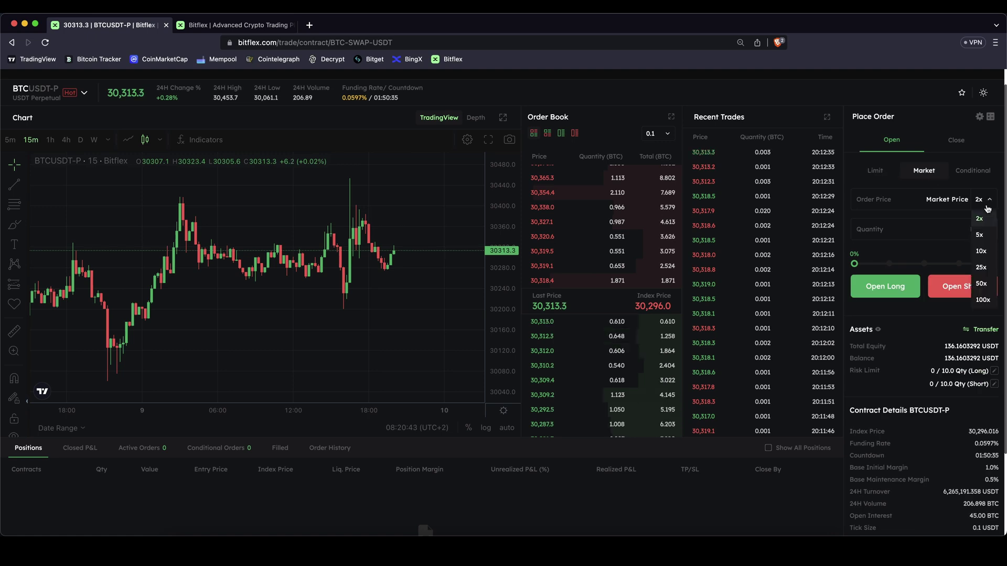
pyautogui.click(981, 252)
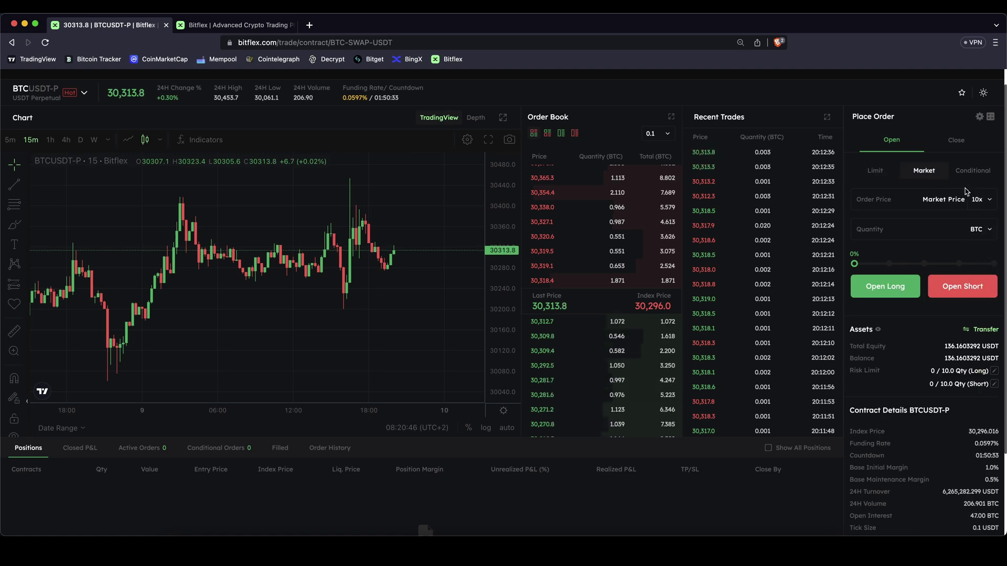
pyautogui.click(979, 230)
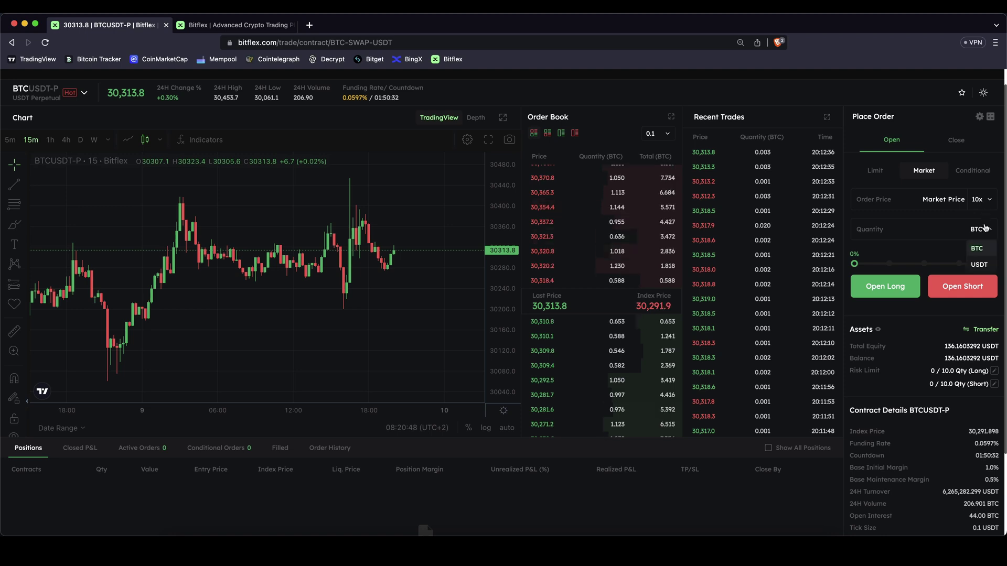
pyautogui.click(983, 265)
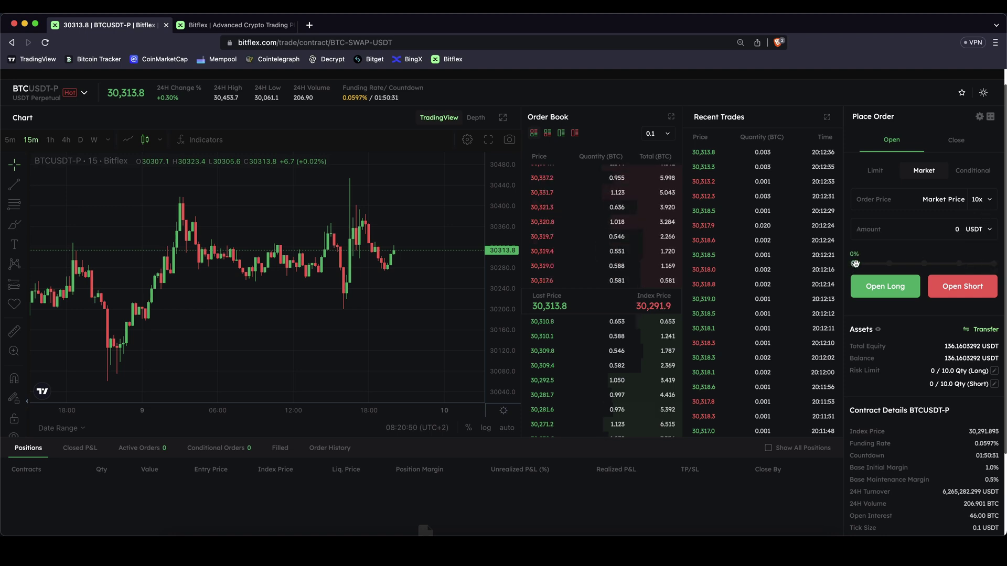
# Enter a 100 USDT amount and bring up the Market Short confirmation
pyautogui.moveTo(854, 264); pyautogui.dragTo(939, 264)
pyautogui.doubleClick(922, 228)
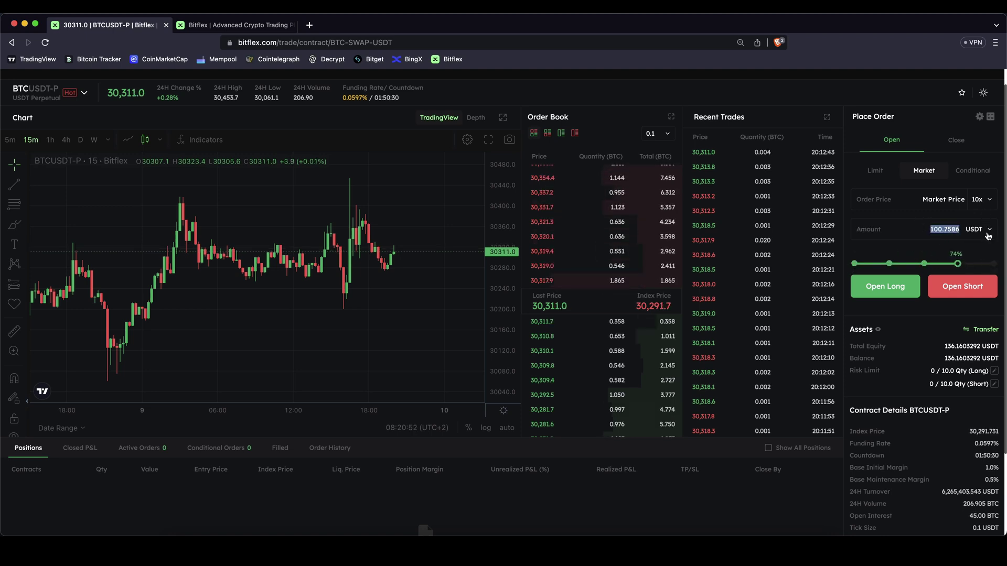
pyautogui.write('100')
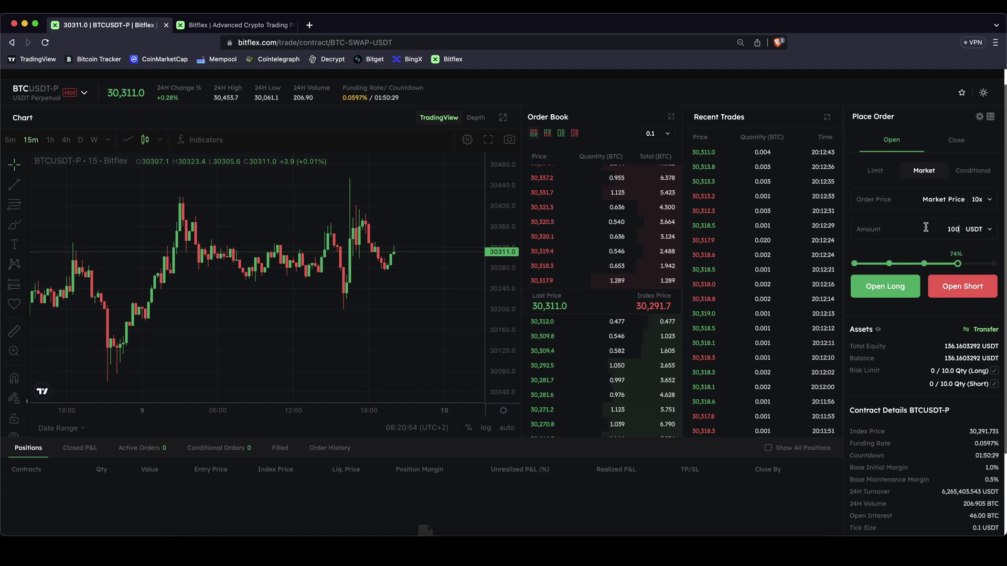
pyautogui.click(950, 290)
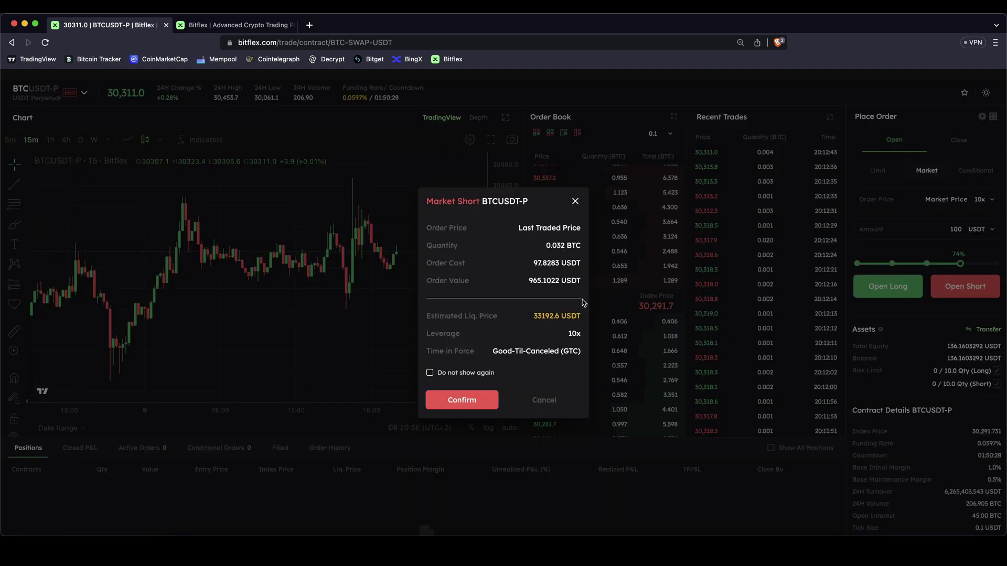
# Check the 0.032 BTC quantity, 97.8283 USDT cost and 33192.6 liquidation price, then confirm the short
pyautogui.moveTo(533, 263); pyautogui.dragTo(469, 281)
pyautogui.click(550, 304)
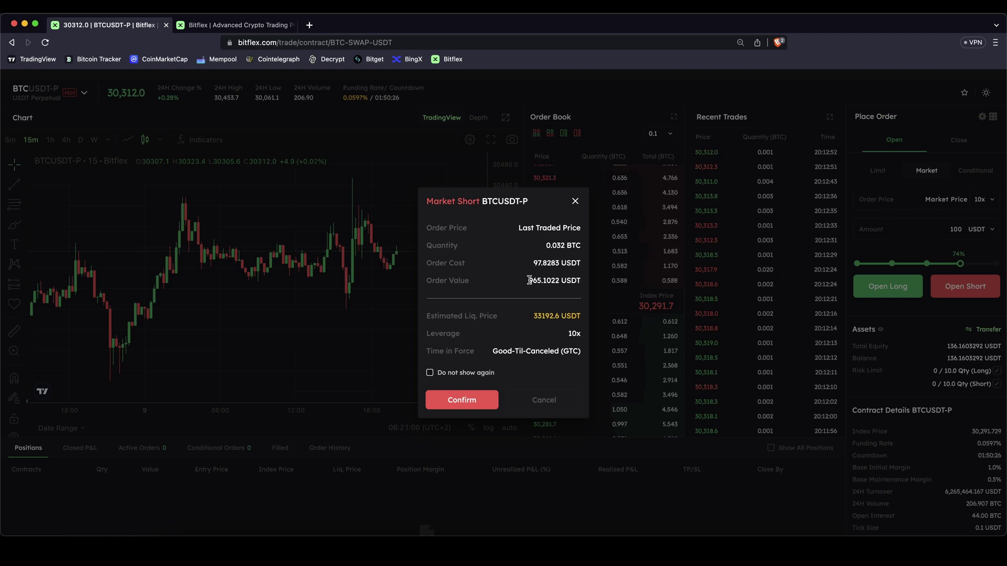
pyautogui.moveTo(529, 280); pyautogui.dragTo(582, 281)
pyautogui.click(462, 280)
pyautogui.moveTo(444, 281); pyautogui.dragTo(483, 284)
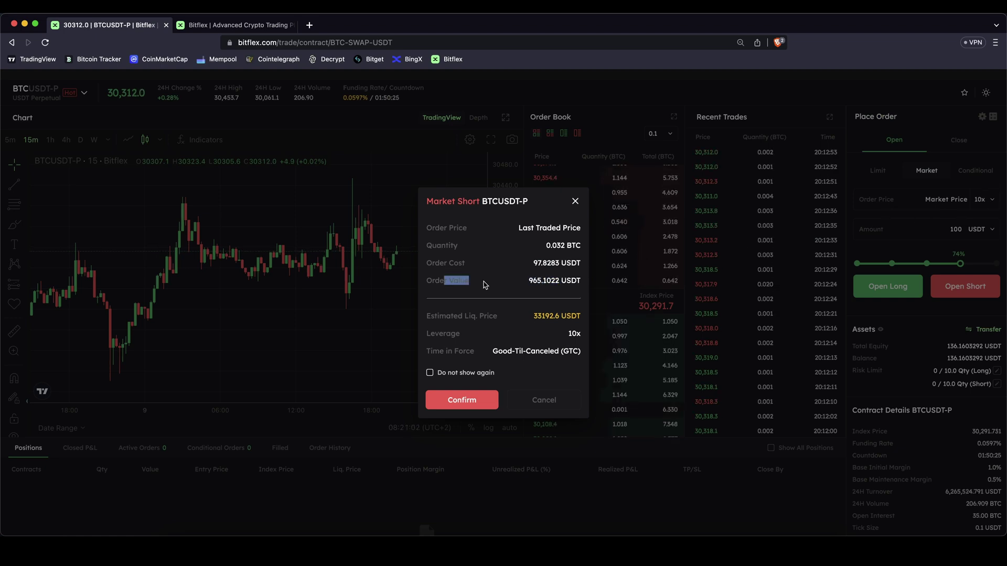
pyautogui.moveTo(546, 246); pyautogui.dragTo(565, 245)
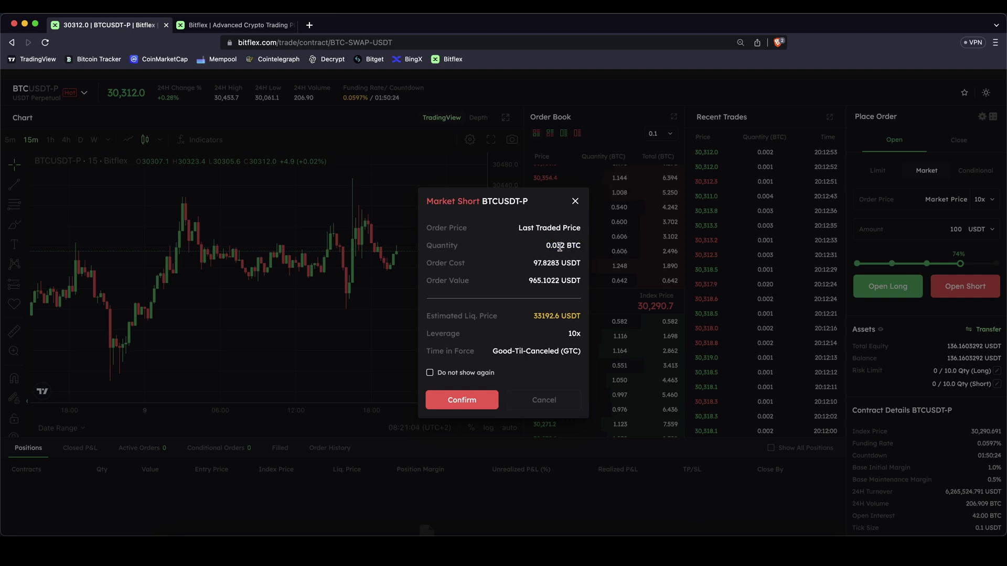
pyautogui.moveTo(532, 316); pyautogui.dragTo(577, 316)
pyautogui.click(575, 313)
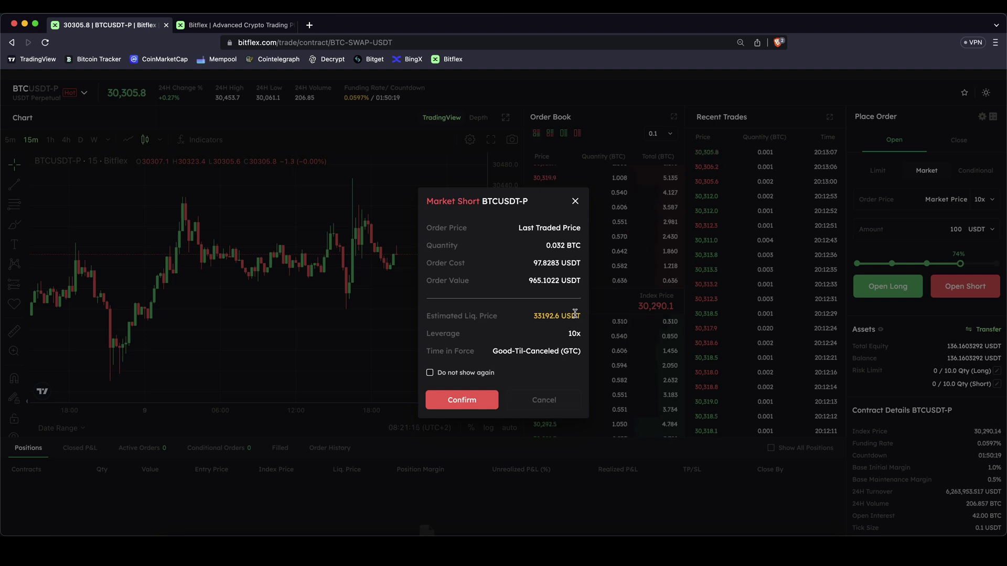
pyautogui.moveTo(533, 316); pyautogui.dragTo(562, 314)
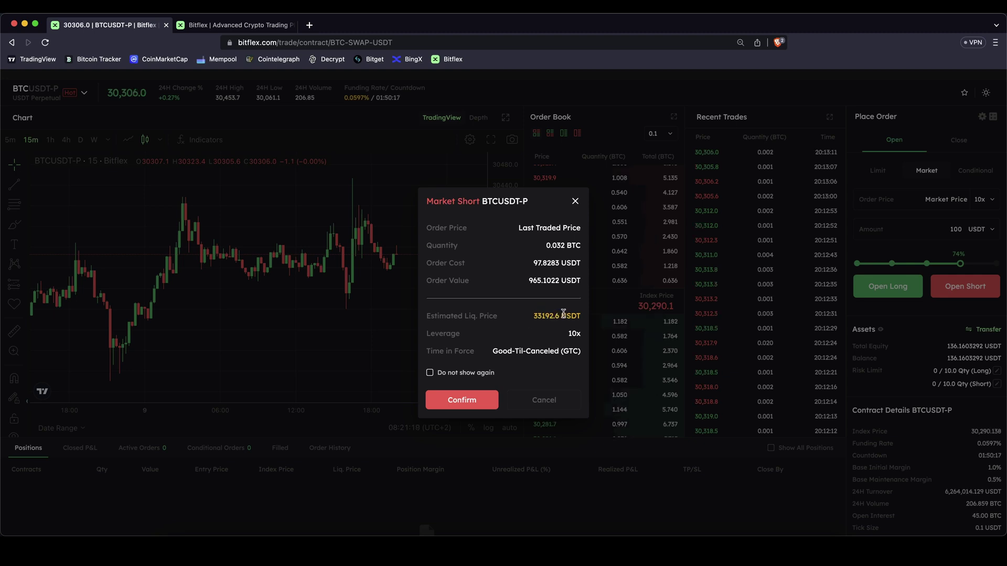
pyautogui.moveTo(533, 316); pyautogui.dragTo(591, 316)
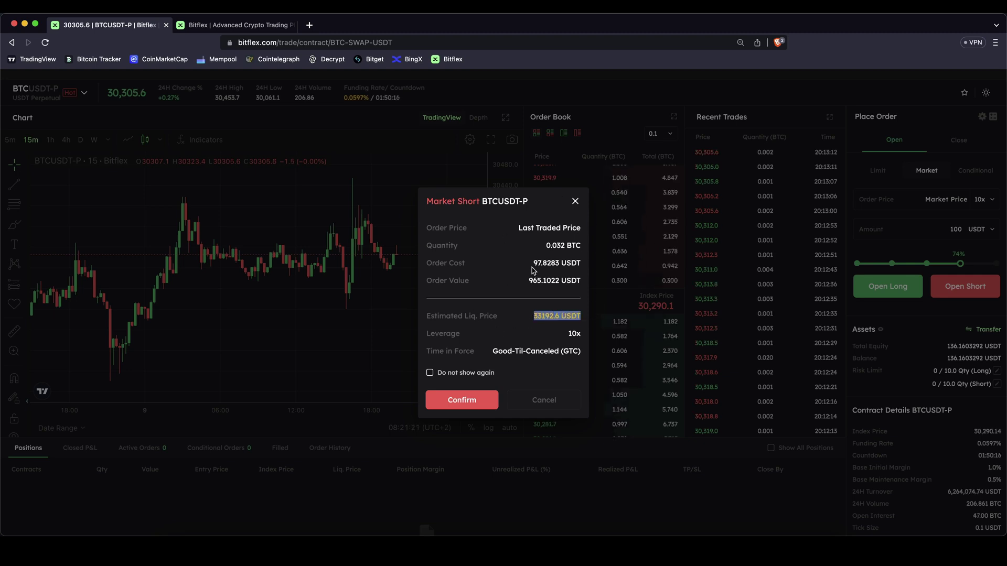
pyautogui.moveTo(532, 266); pyautogui.dragTo(577, 263)
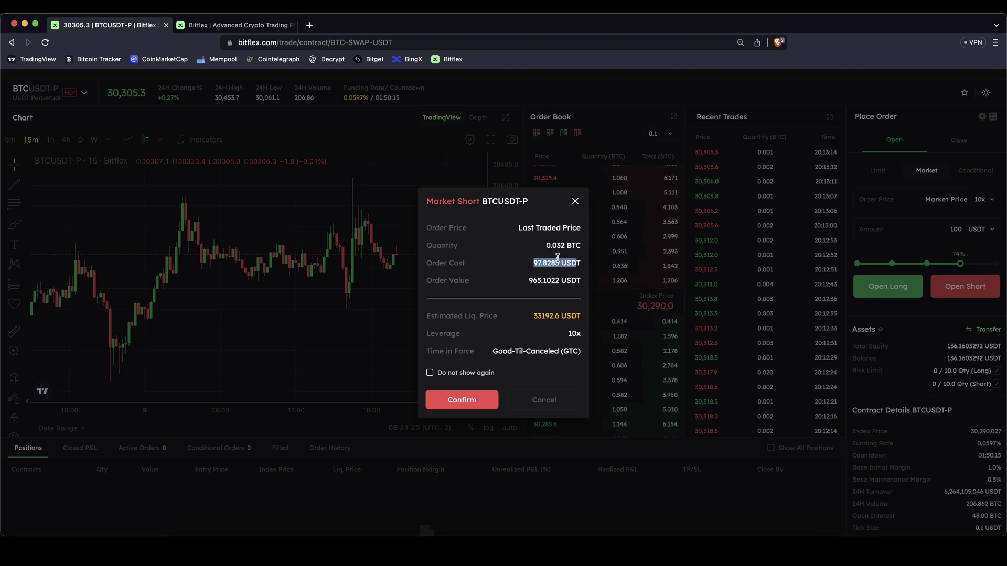
pyautogui.click(468, 398)
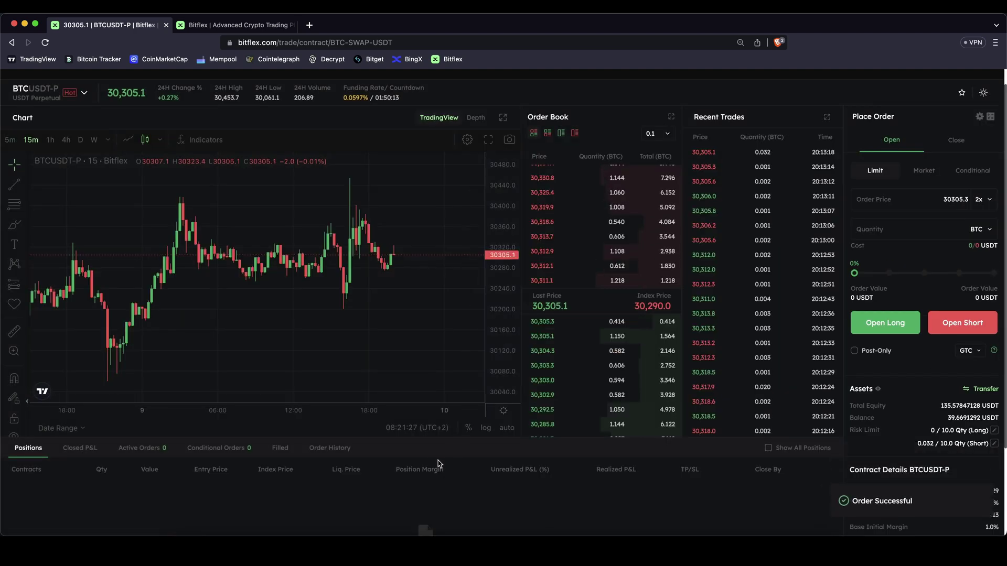
# Add TP/SL to the short and drag the take-profit target to 27,880.6
pyautogui.scroll(-2, 428, 468)
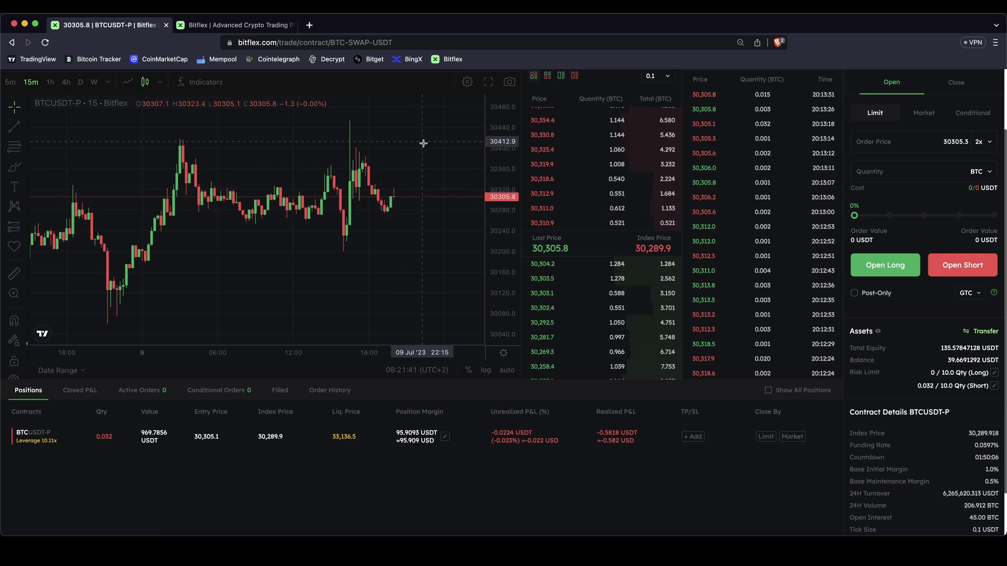
pyautogui.click(692, 437)
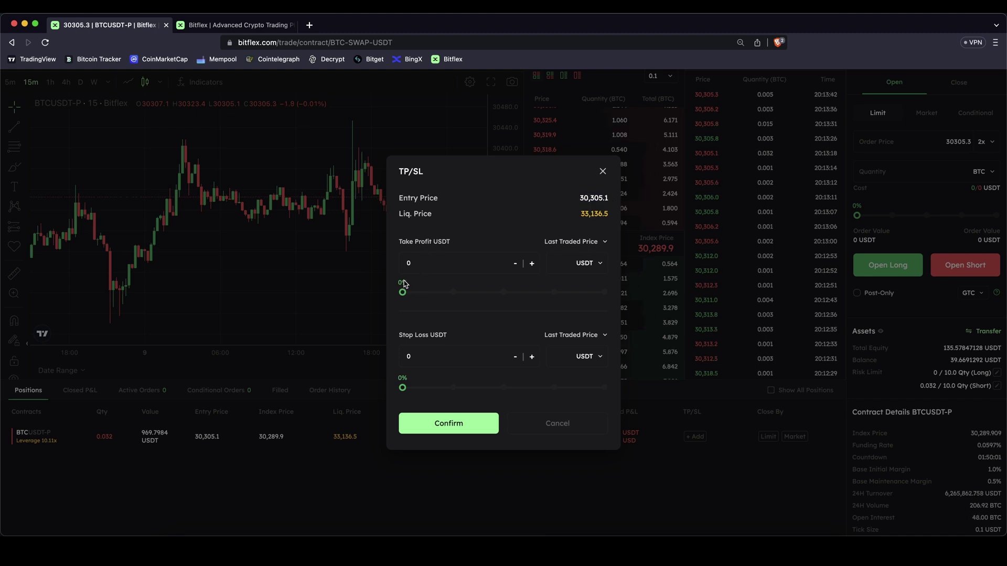
pyautogui.moveTo(402, 292); pyautogui.dragTo(494, 283)
pyautogui.doubleClick(433, 247)
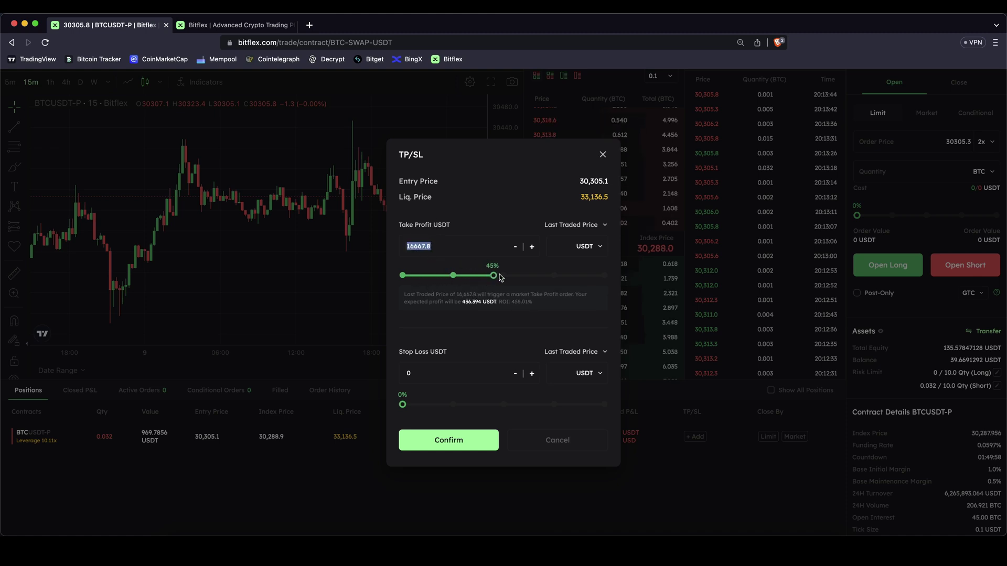
pyautogui.moveTo(494, 272); pyautogui.dragTo(582, 271)
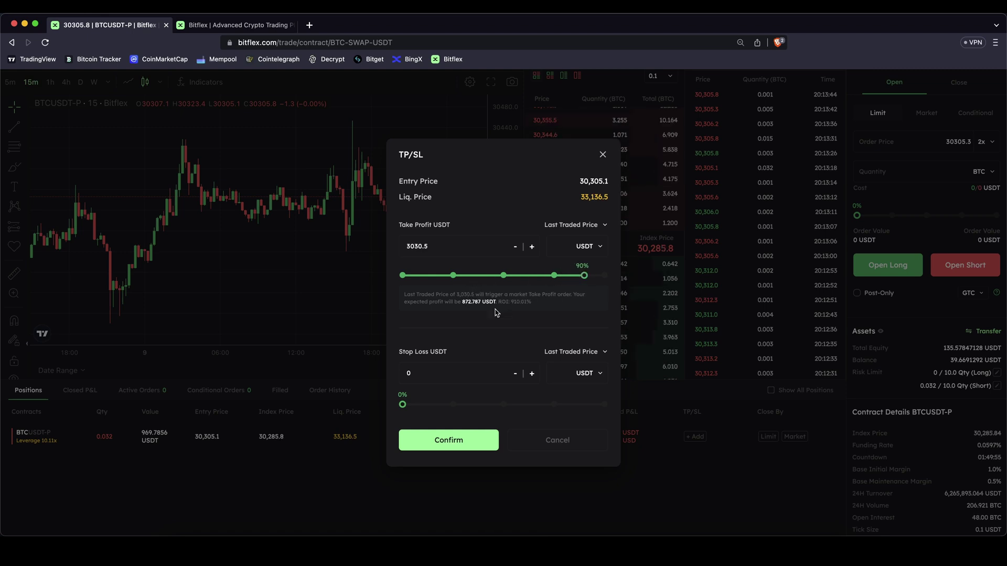
pyautogui.moveTo(461, 300); pyautogui.dragTo(522, 303)
pyautogui.click(553, 298)
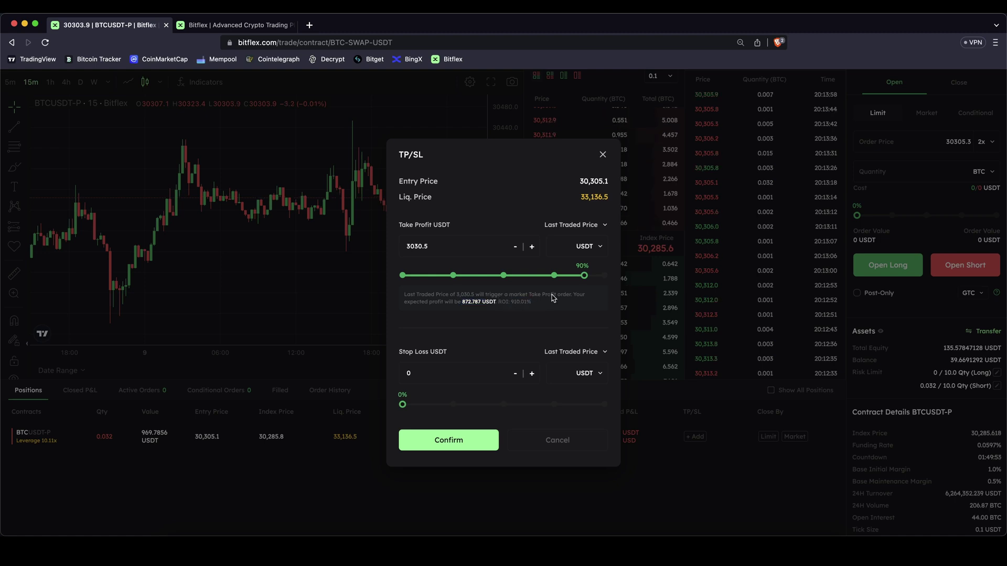
pyautogui.moveTo(583, 281); pyautogui.dragTo(421, 276)
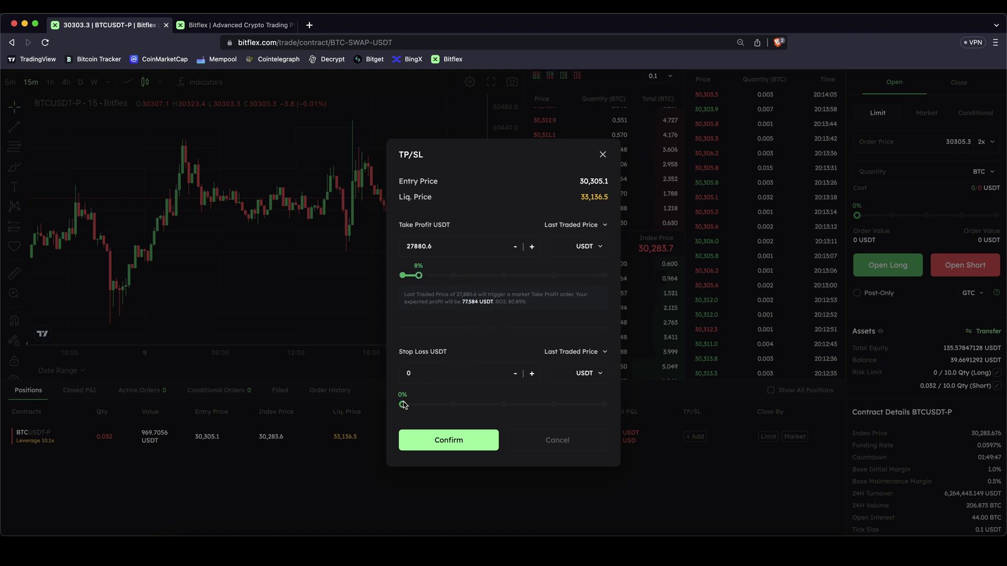
# Set the stop-loss to 31,214.2, 3% away, and check the expected loss
pyautogui.moveTo(404, 404); pyautogui.dragTo(409, 400)
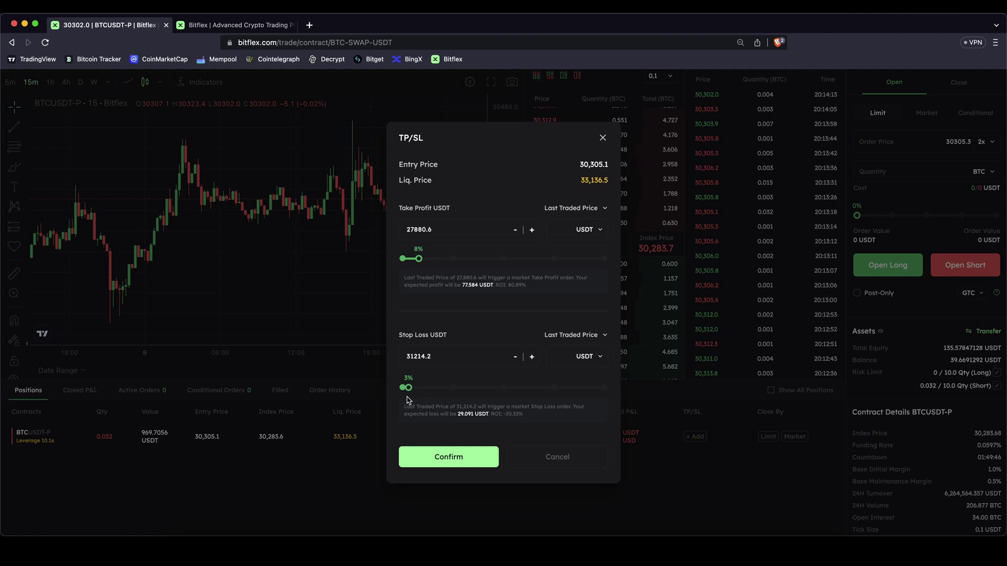
pyautogui.moveTo(411, 356); pyautogui.dragTo(418, 357)
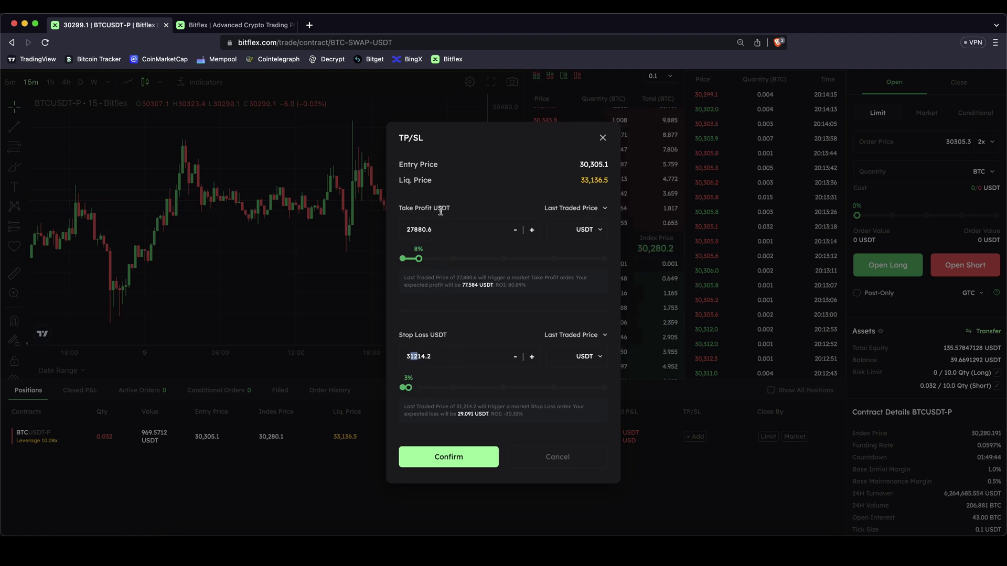
pyautogui.moveTo(433, 229); pyautogui.dragTo(413, 229)
pyautogui.click(494, 348)
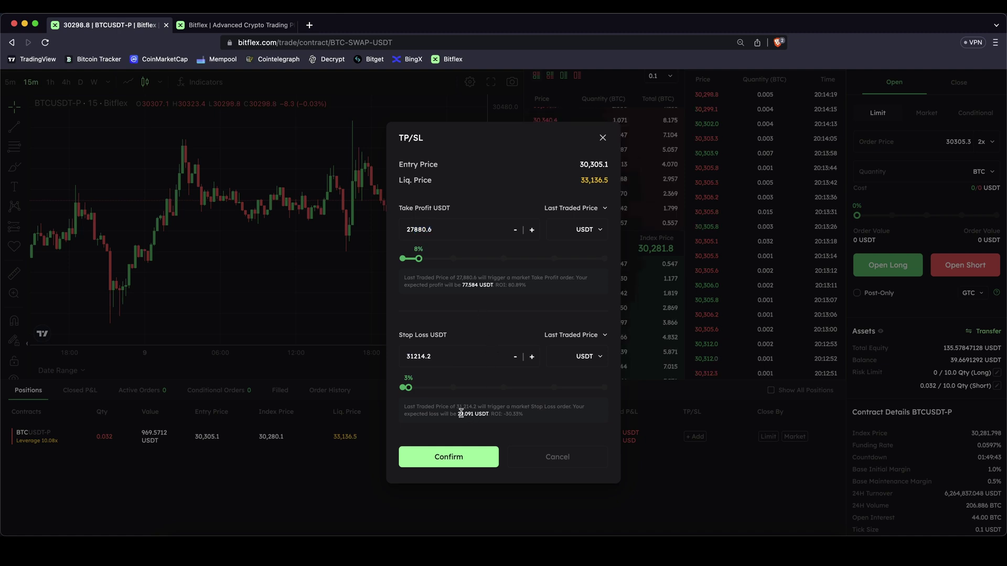
pyautogui.moveTo(461, 414); pyautogui.dragTo(468, 415)
# Confirm the short's 27,880.6 take-profit and 31,214.2 stop-loss
pyautogui.click(467, 449)
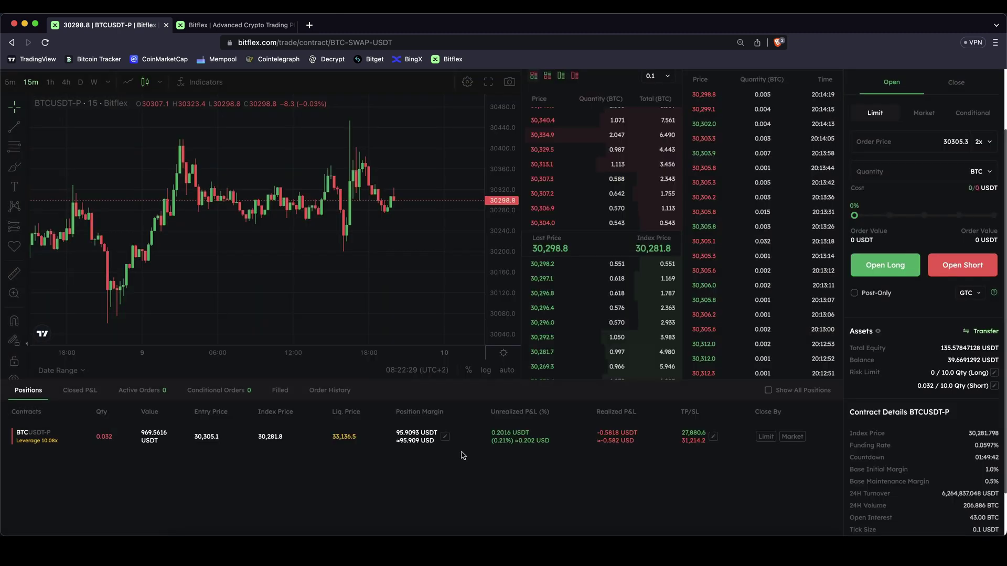
pyautogui.moveTo(707, 433); pyautogui.dragTo(695, 444)
pyautogui.click(699, 470)
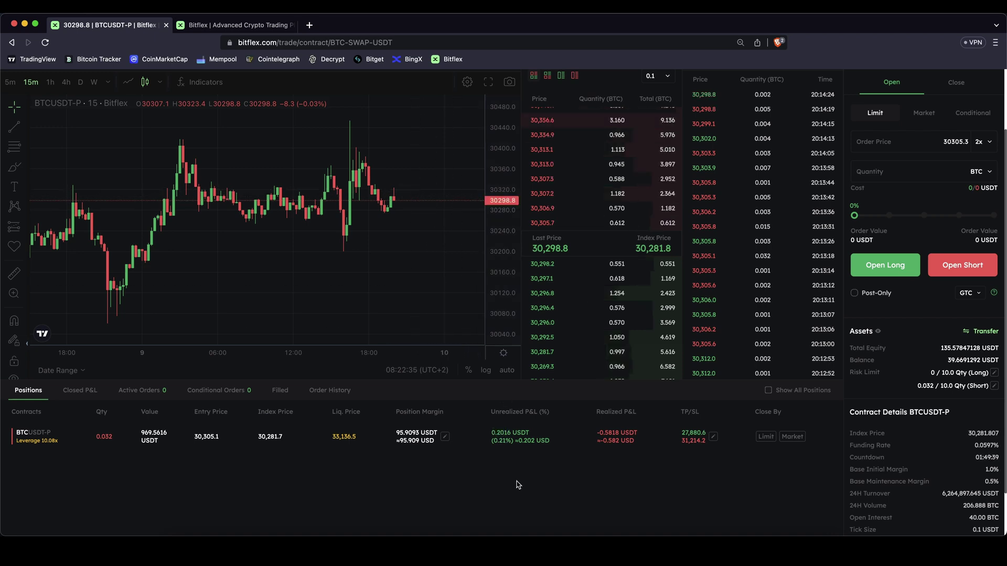
pyautogui.scroll(1, 572, 484)
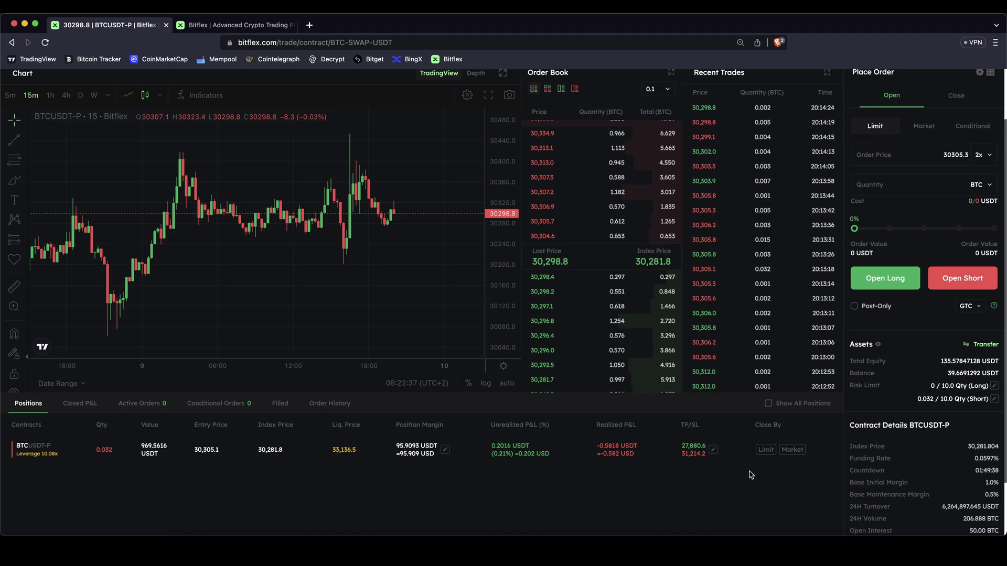
# Market-close the full 0.032 BTC short so no positions remain
pyautogui.click(795, 452)
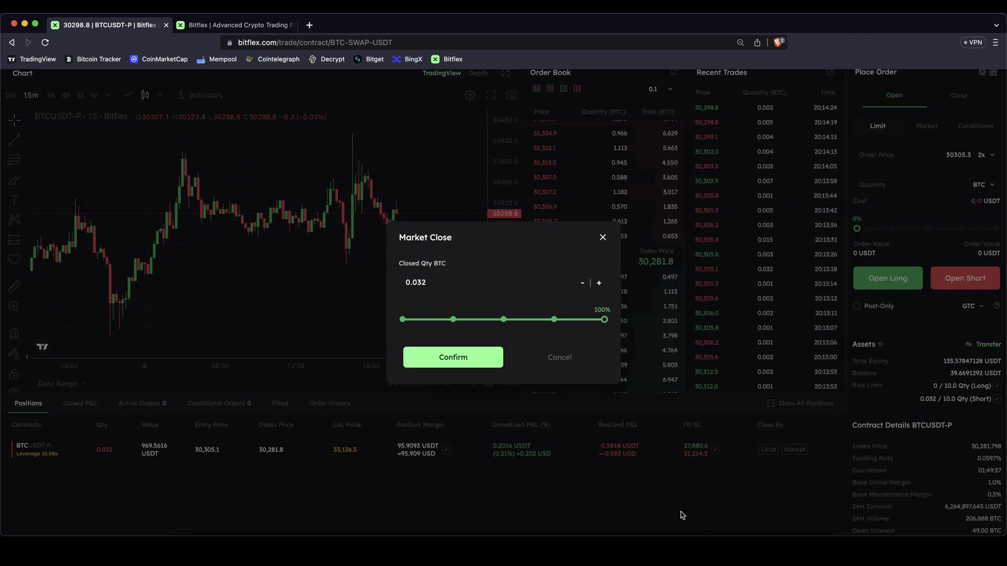
pyautogui.click(472, 359)
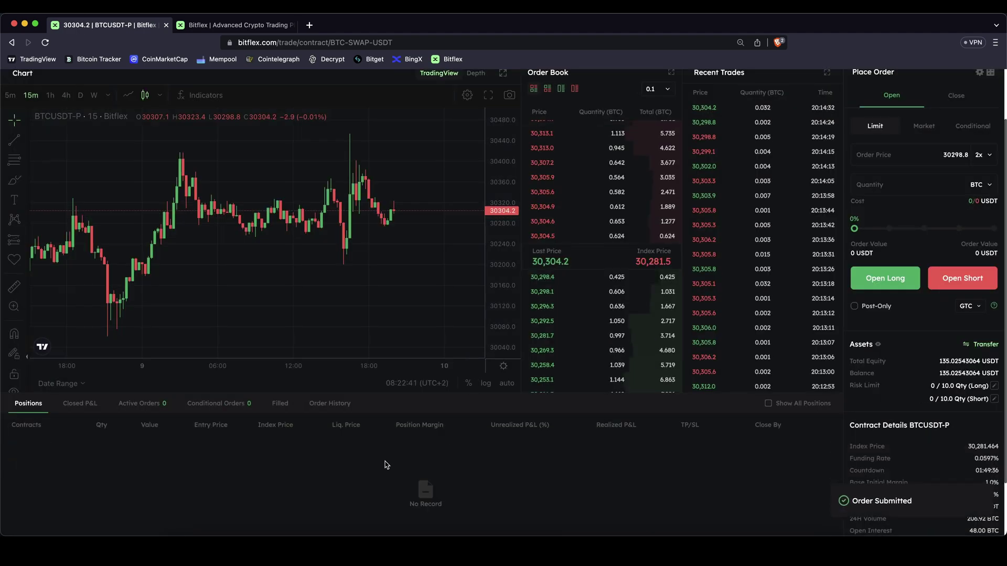
pyautogui.scroll(3, 382, 481)
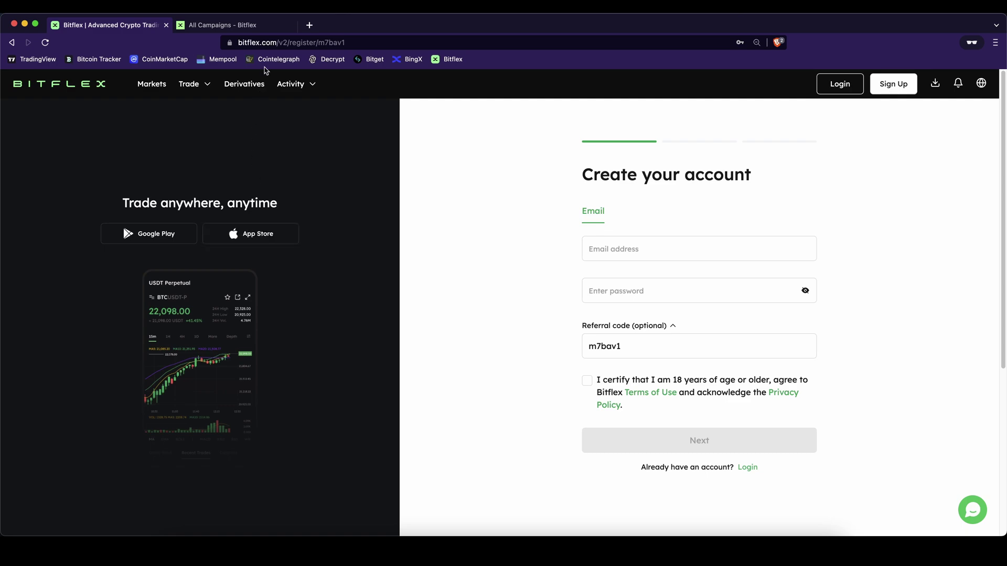
# Visit All Campaigns, then return to the account registration page
pyautogui.click(247, 25)
pyautogui.scroll(-12, 513, 207)
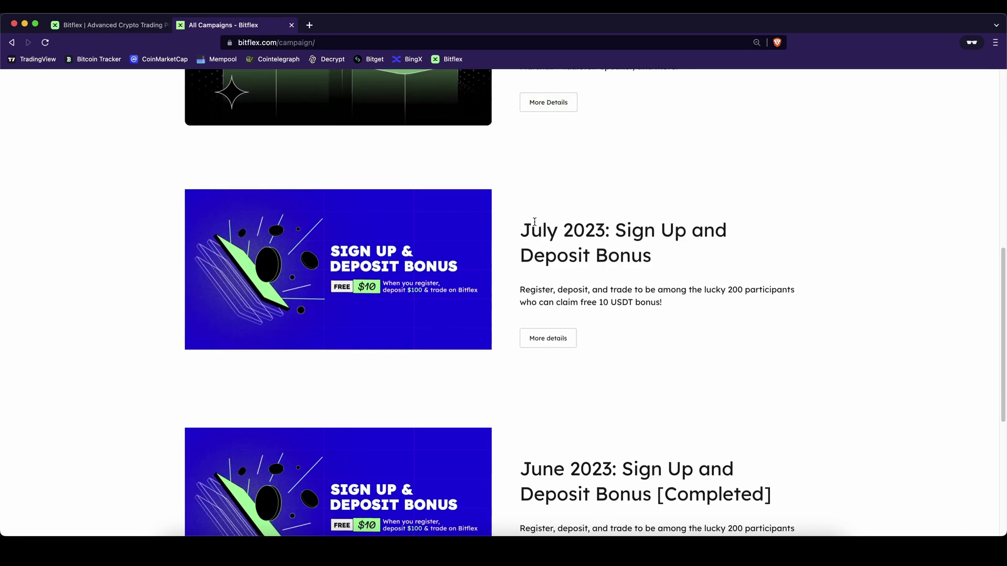
pyautogui.click(133, 28)
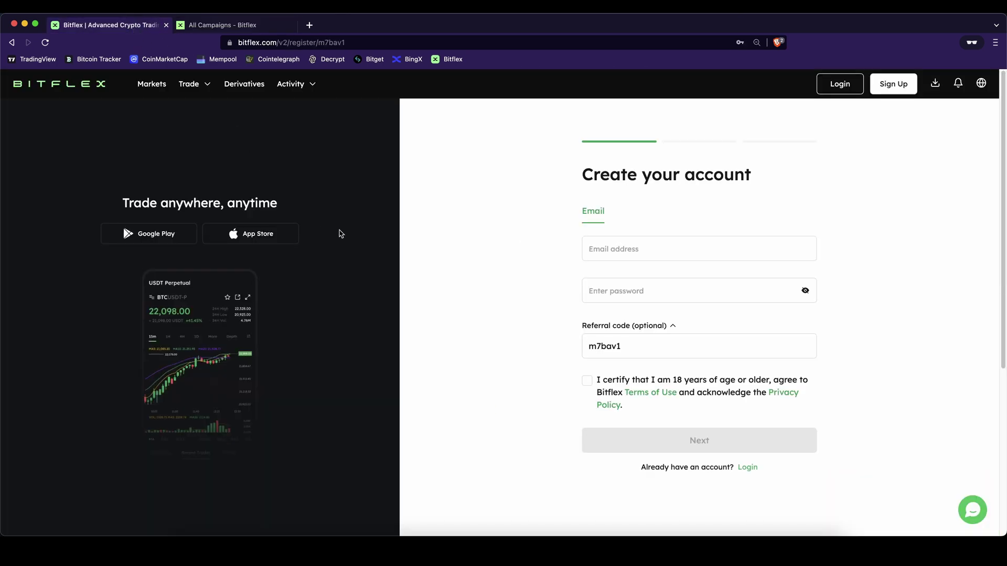